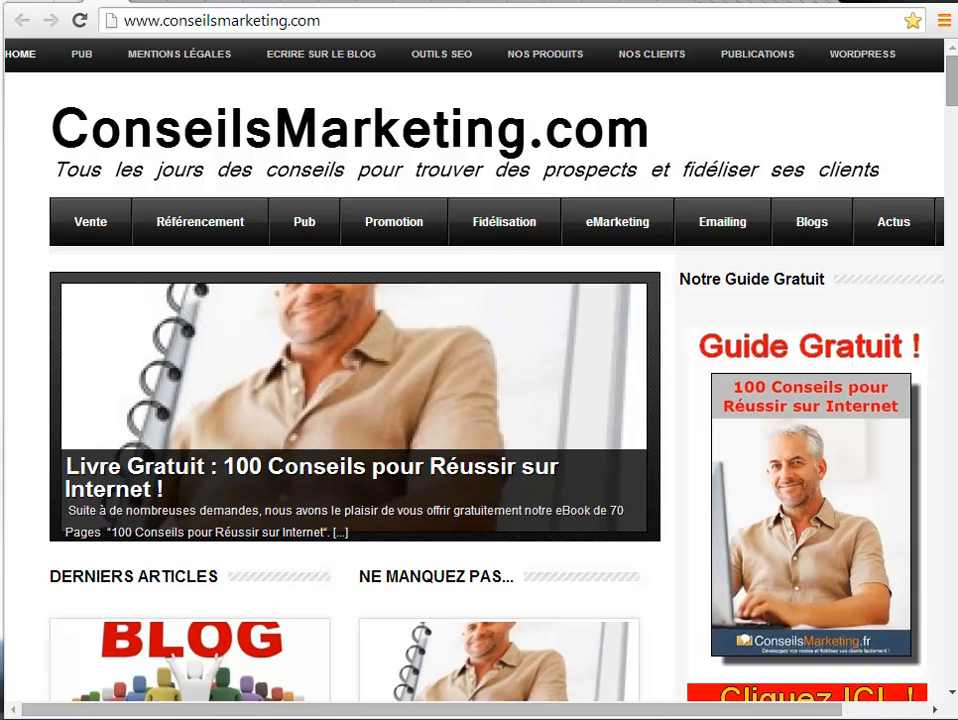
Step: Review the screenshot of the default PayPal payment page in the Word document, switching back to the browser when finished
key(alt+Tab)
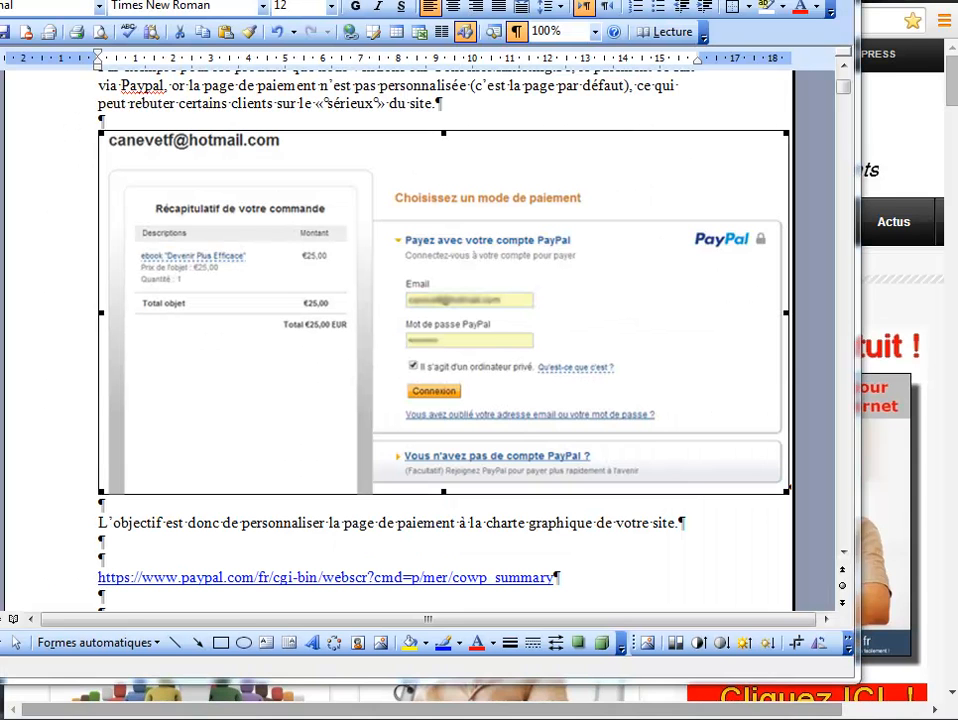
click(145, 145)
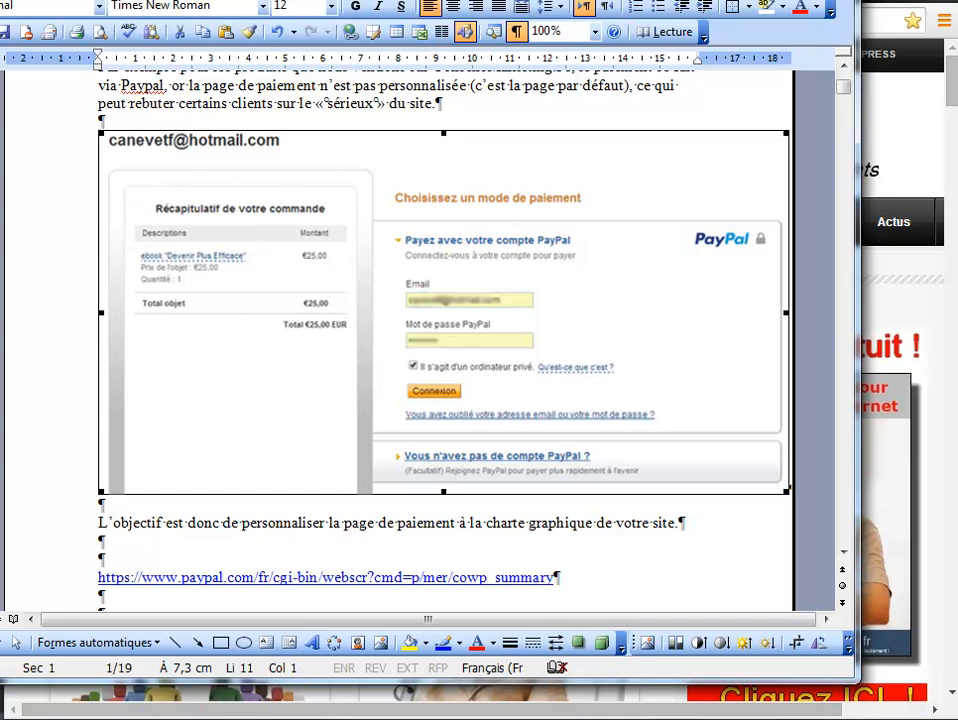
key(alt+Tab)
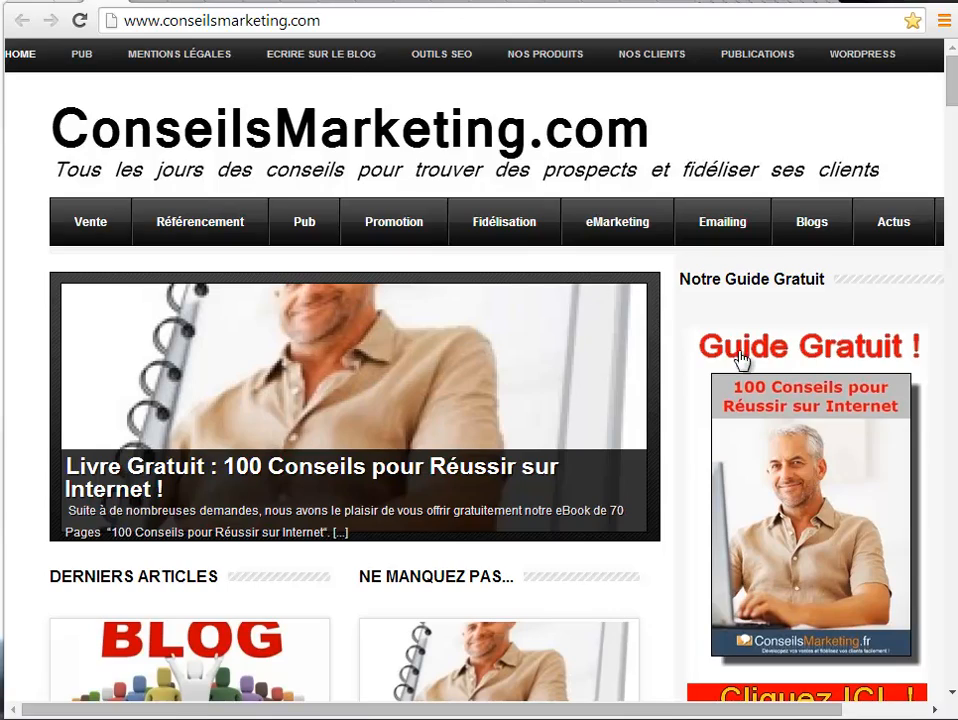
Step: Open the "Devenir Plus Efficace" ebook page from the cover ad on the ConseilsMarketing home page
drag(951, 80, 951, 401)
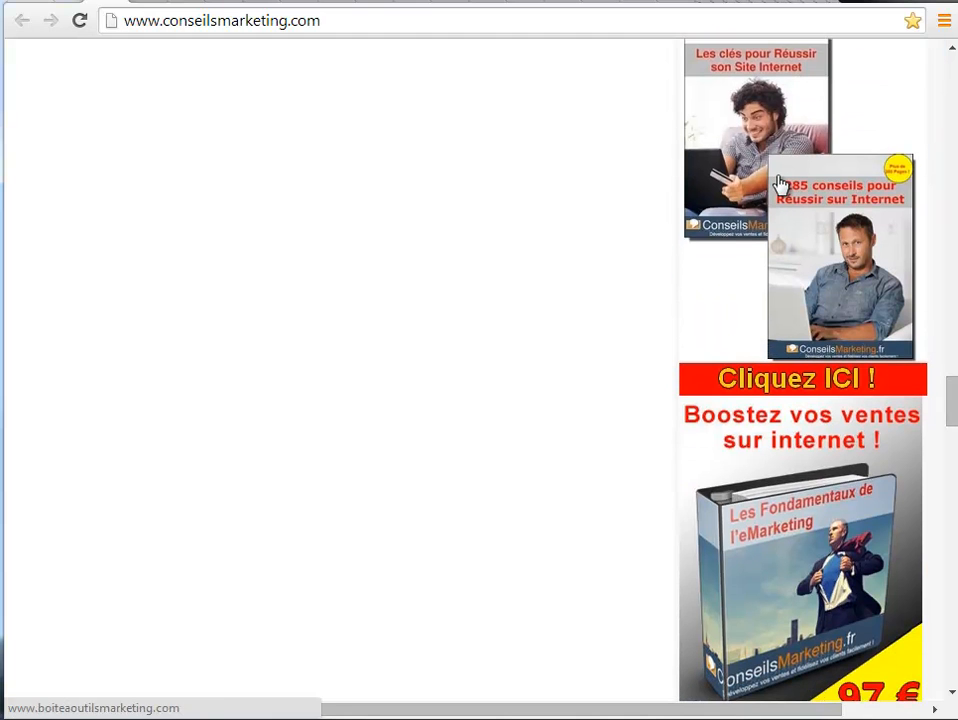
drag(951, 407, 954, 492)
click(860, 216)
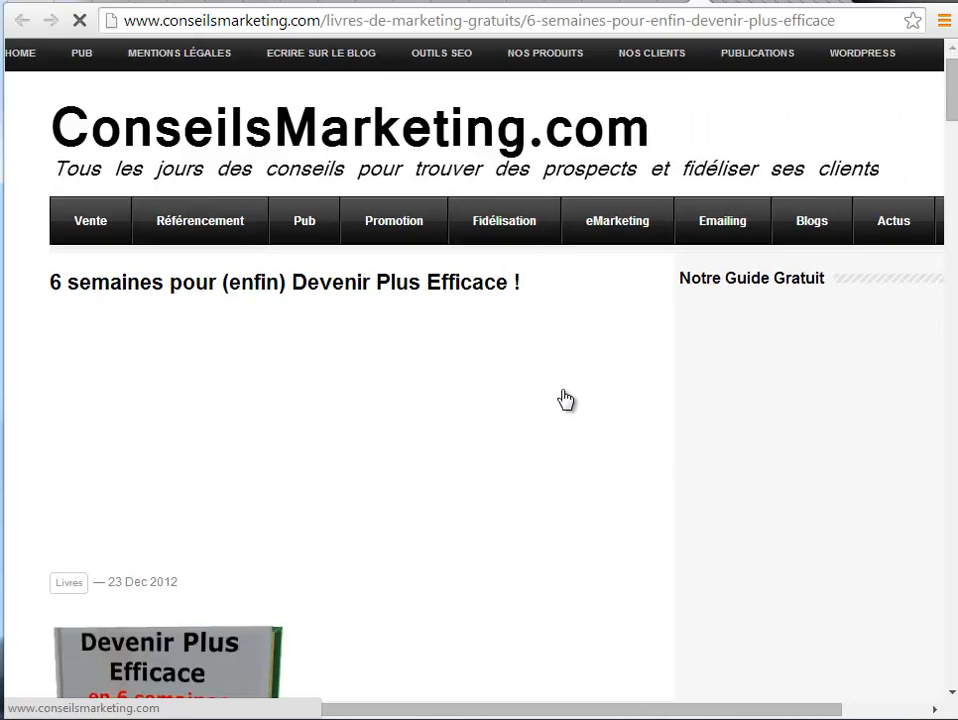
Step: Locate the Acheter purchase button on the ebook page and pause the embedded video
scroll(566, 390, down, 2)
scroll(566, 390, down, 10)
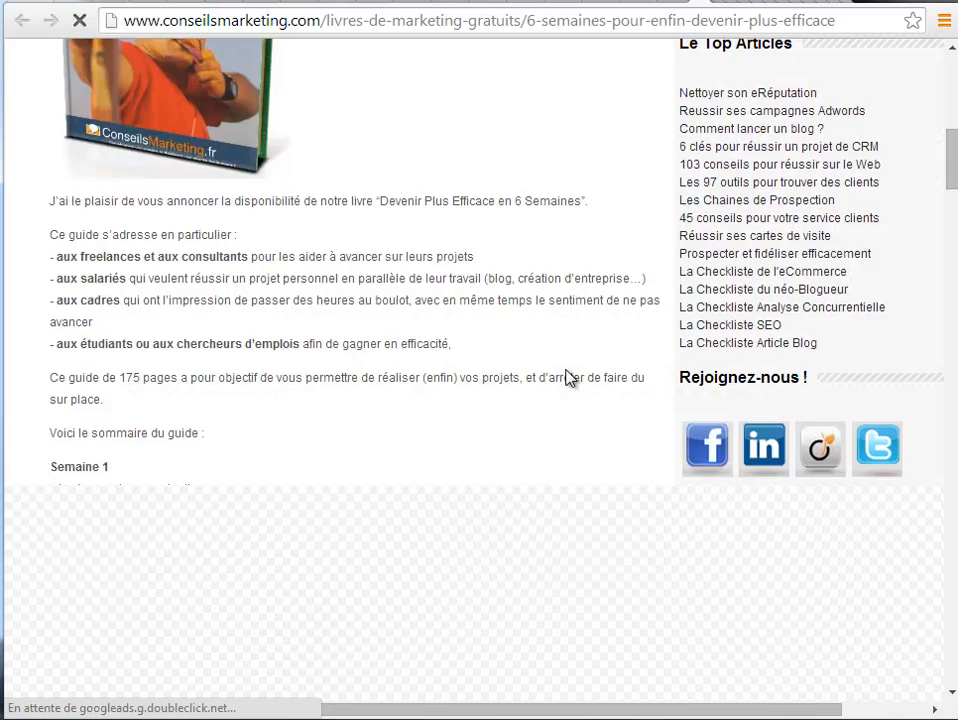
scroll(566, 378, down, 3)
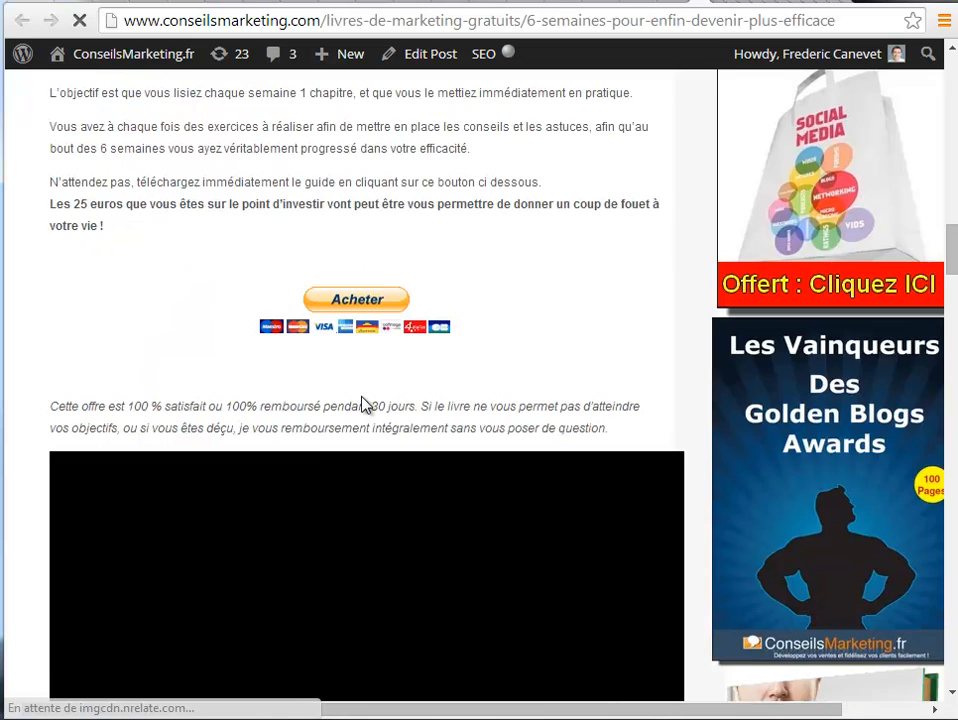
scroll(355, 420, down, 5)
scroll(357, 135, down, 3)
scroll(203, 562, up, 2)
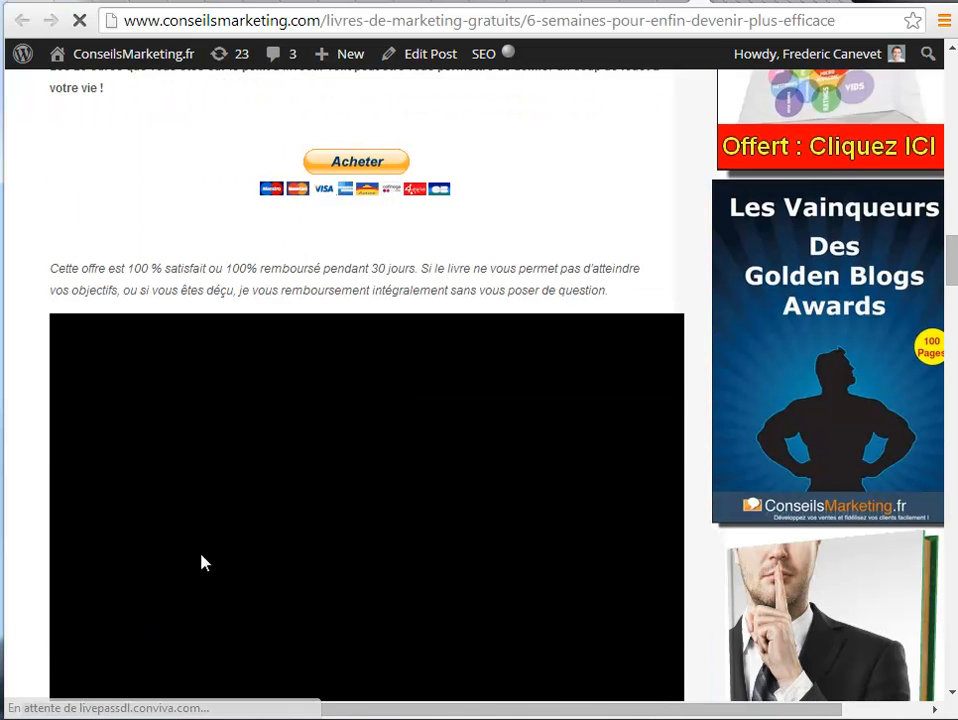
scroll(295, 288, down, 1)
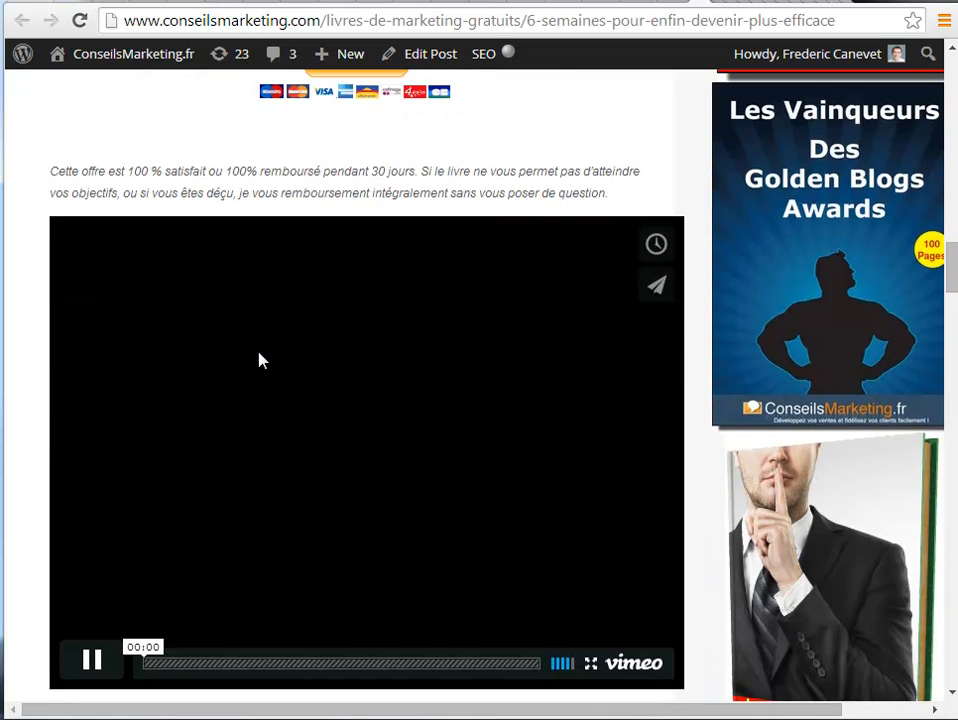
click(92, 656)
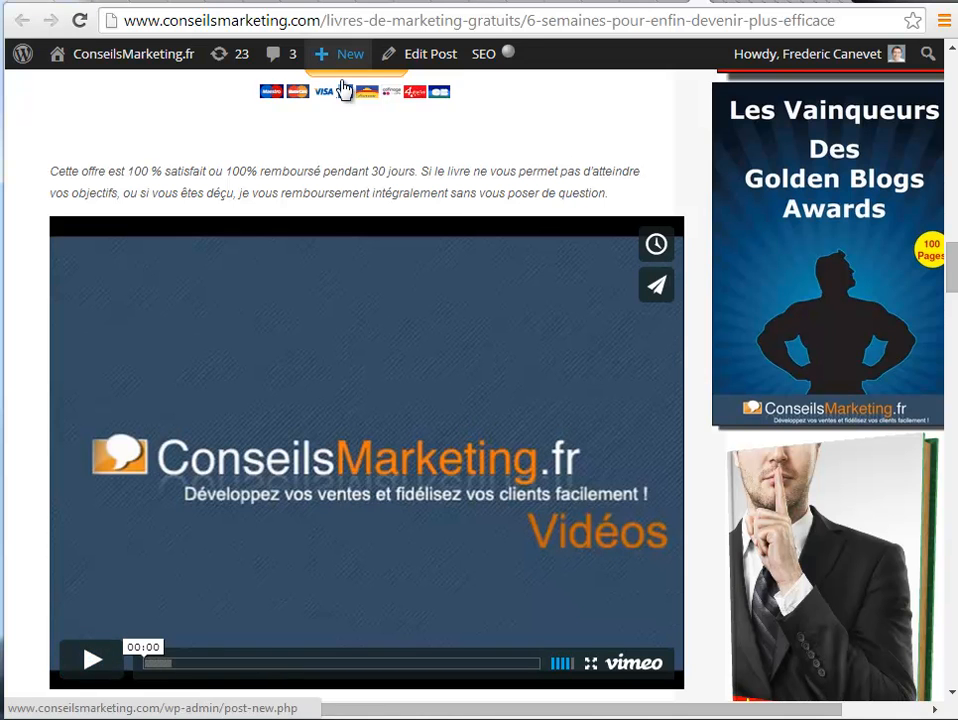
mouse_move(336, 58)
click(336, 90)
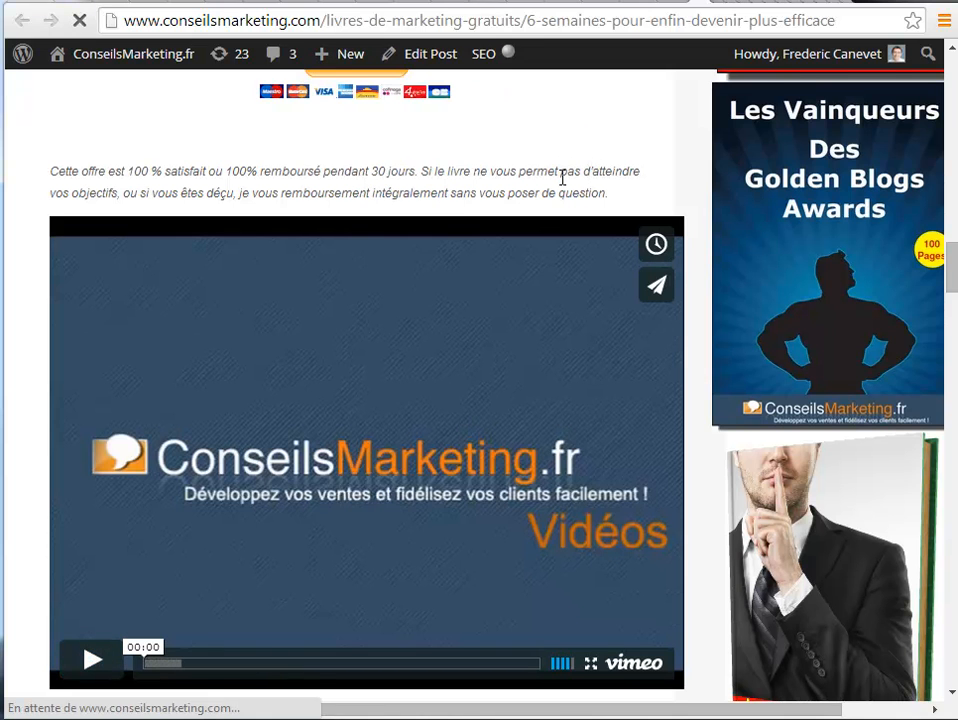
scroll(550, 178, up, 1)
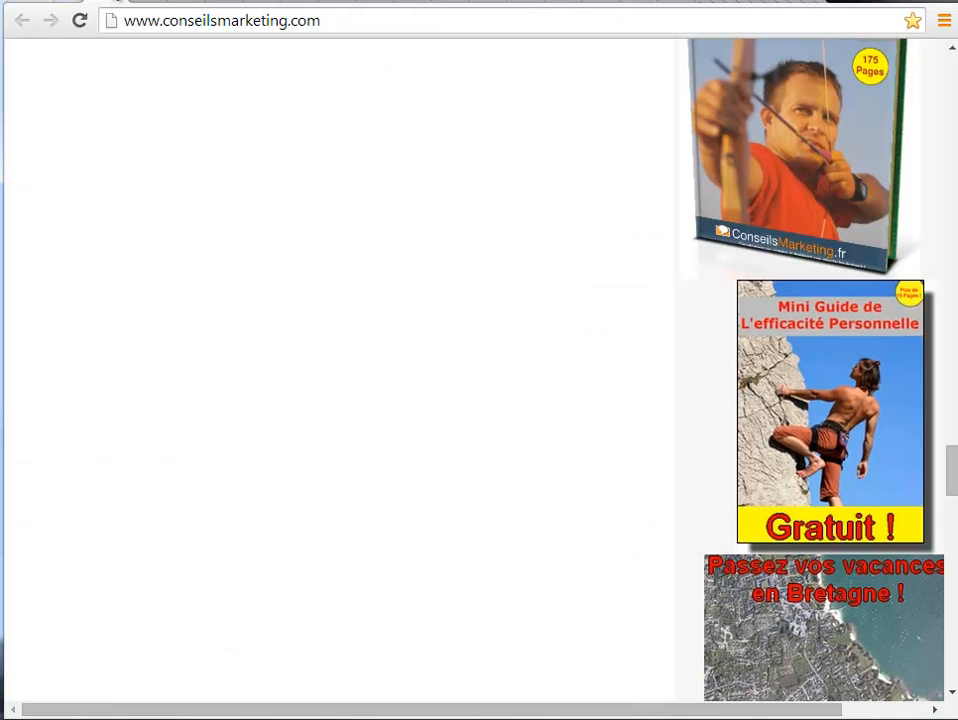
Step: Copy the ConseilsMarketing.com header image from the home page and paste it as a new image in PhotoFiltre
drag(953, 487, 955, 90)
right_click(393, 130)
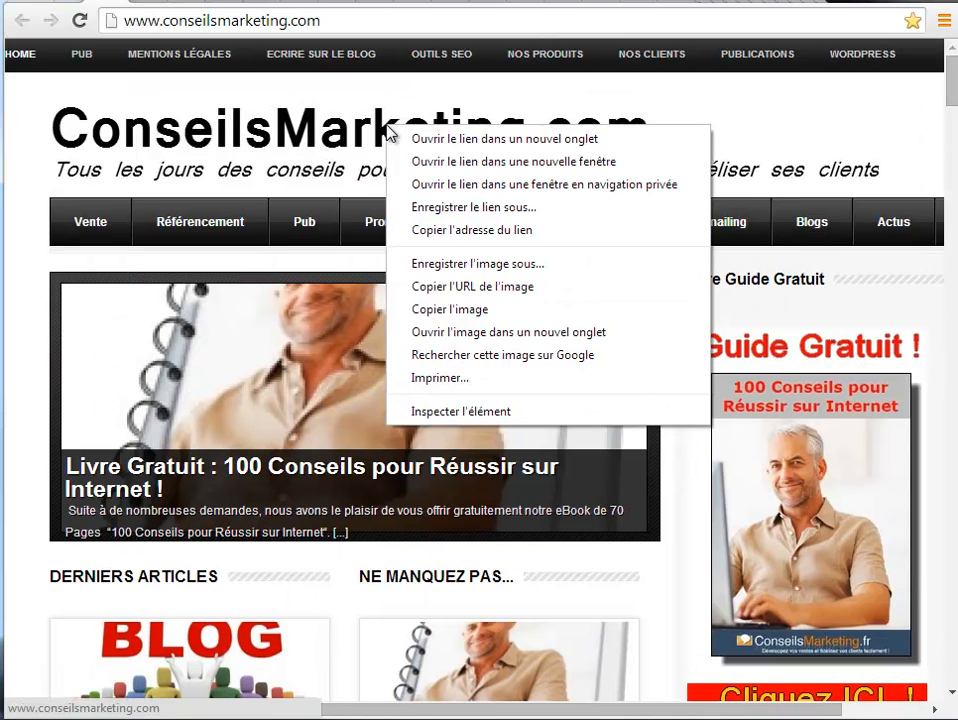
click(476, 312)
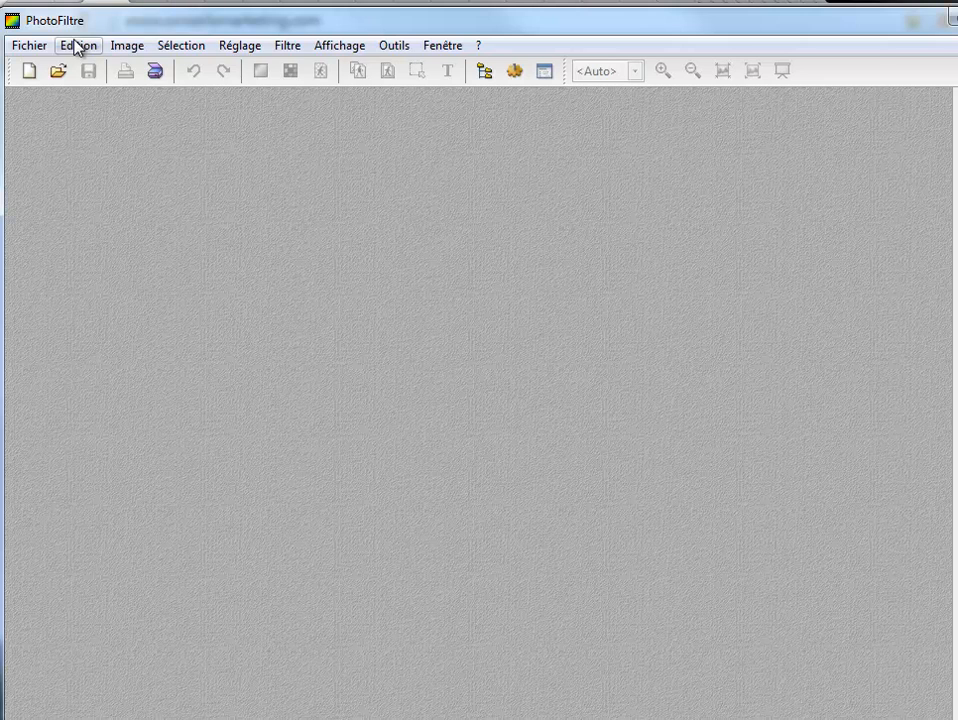
click(77, 47)
click(142, 229)
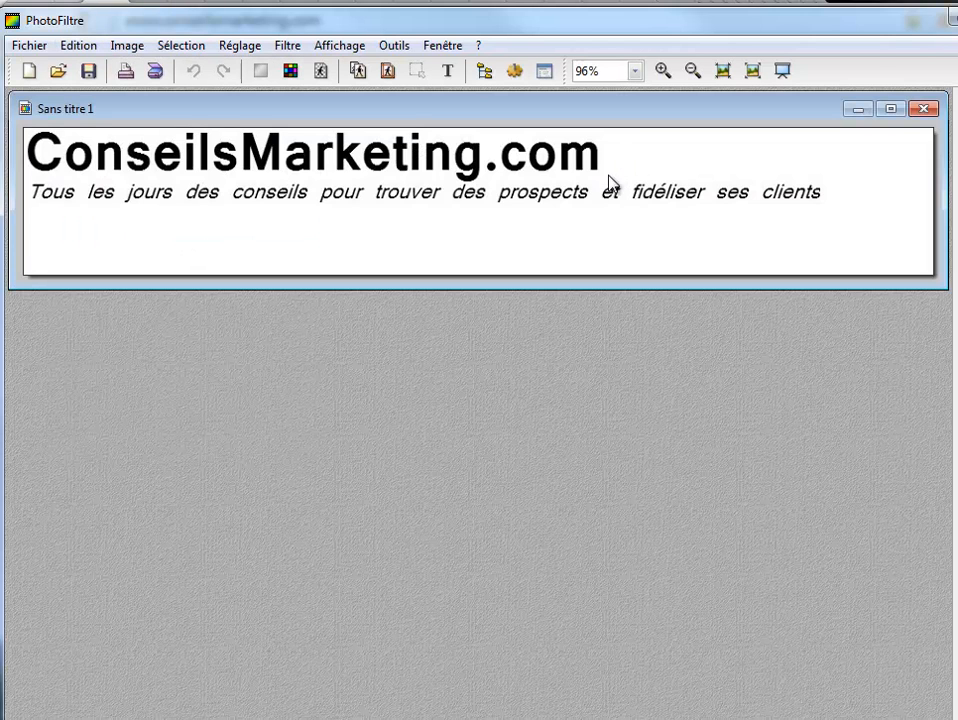
Step: Crop the pasted header image to the "ConseilsMarketing" wordmark, leaving out ".com" and the slogan
drag(485, 186, 21, 89)
right_click(241, 142)
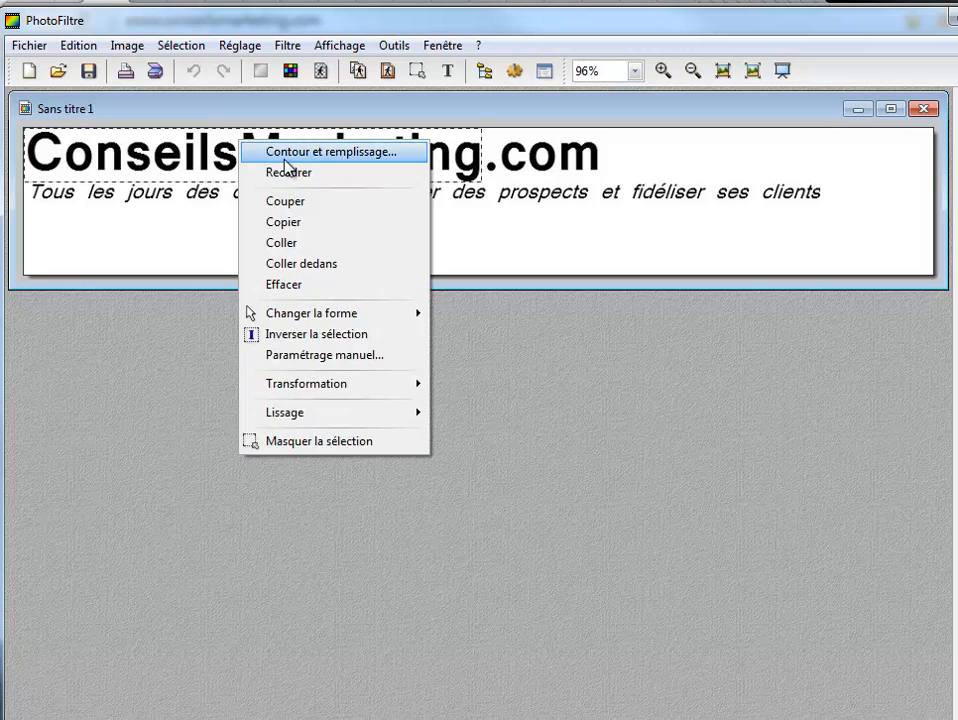
click(290, 174)
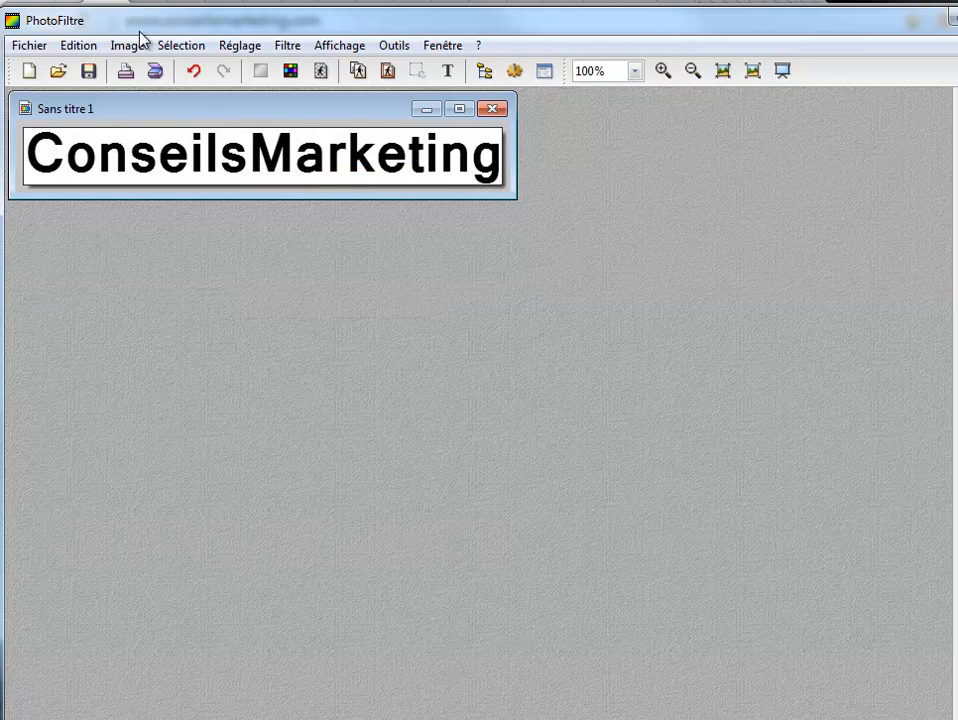
Step: Resize the cropped logo to a width of 190 pixels with its proportions kept, and inspect it up close
click(130, 45)
click(267, 209)
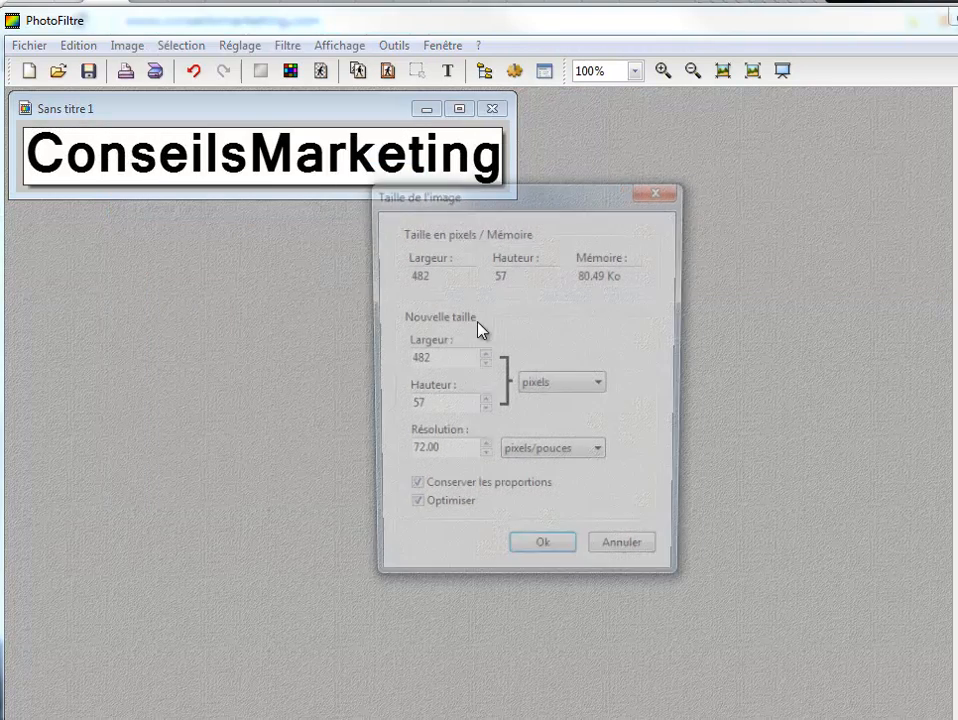
double_click(432, 360)
text(190)
key(Return)
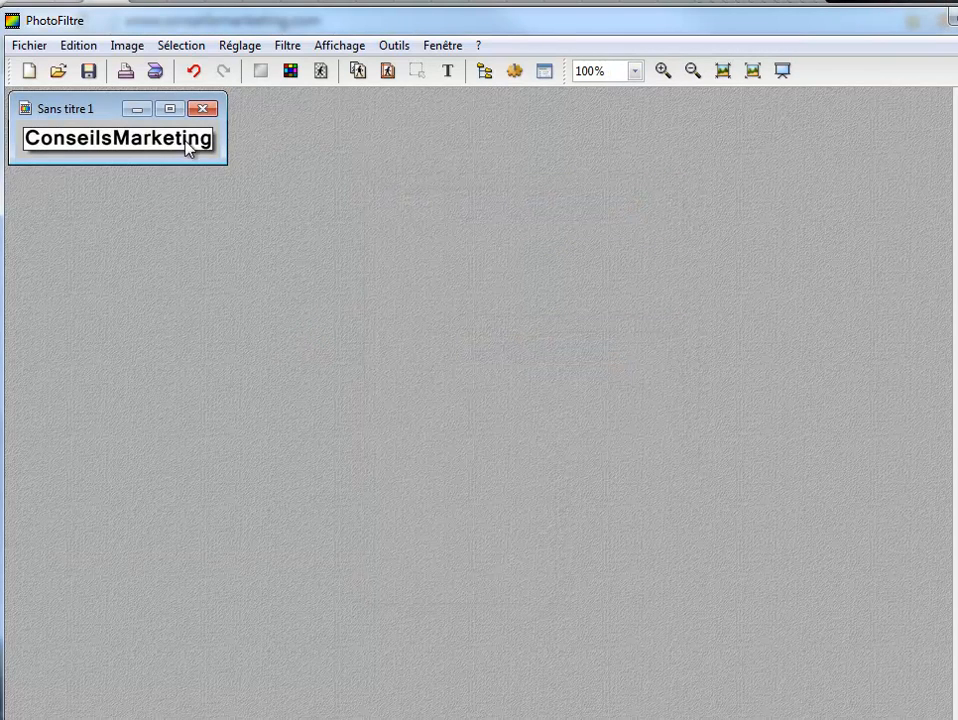
scroll(190, 158, up, 2)
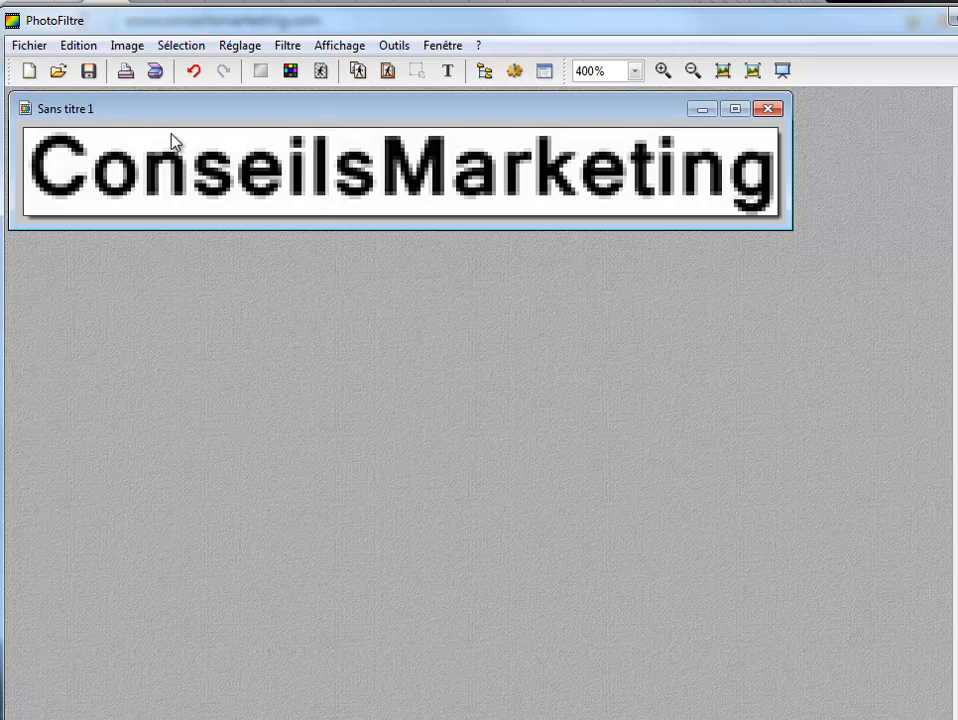
scroll(172, 141, down, 1)
Step: Save the logo as a JPEG named monlogo in the temps folder and close the image
click(30, 44)
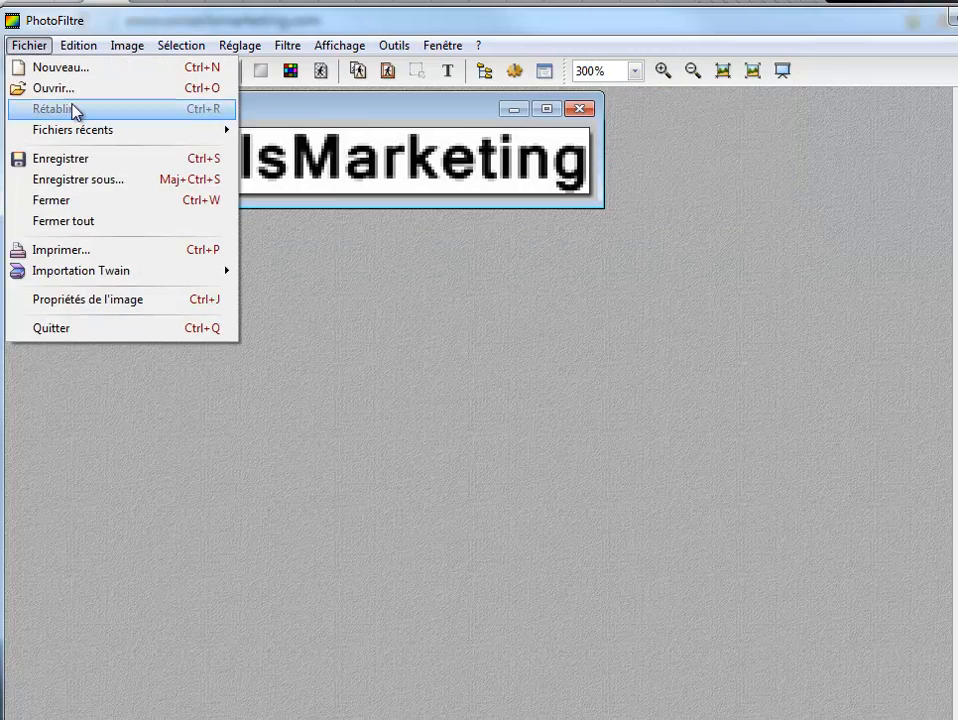
click(97, 180)
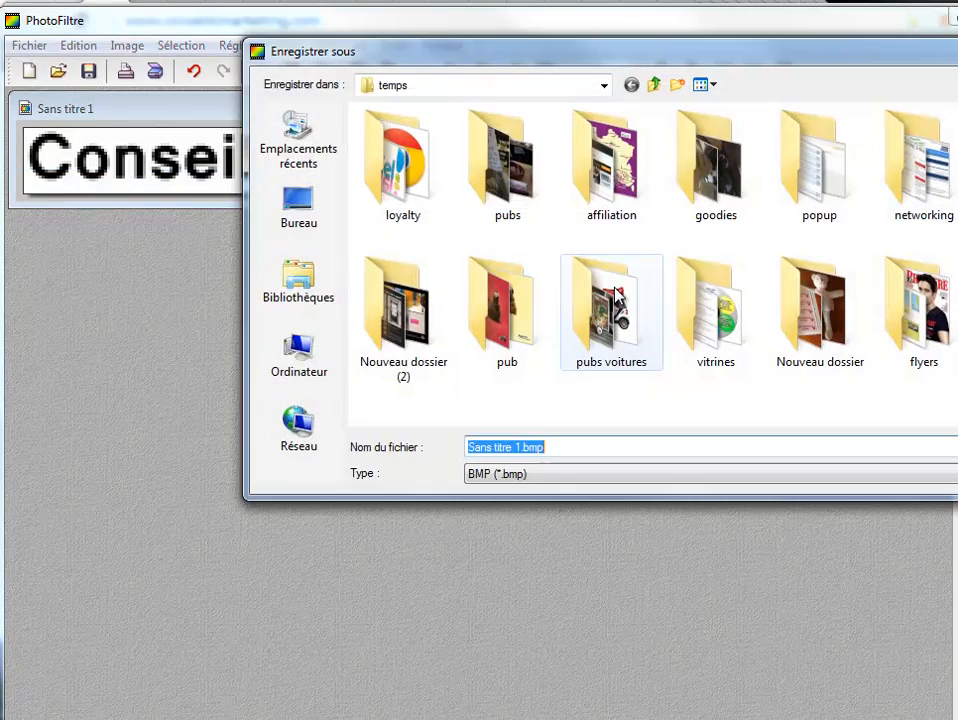
click(570, 478)
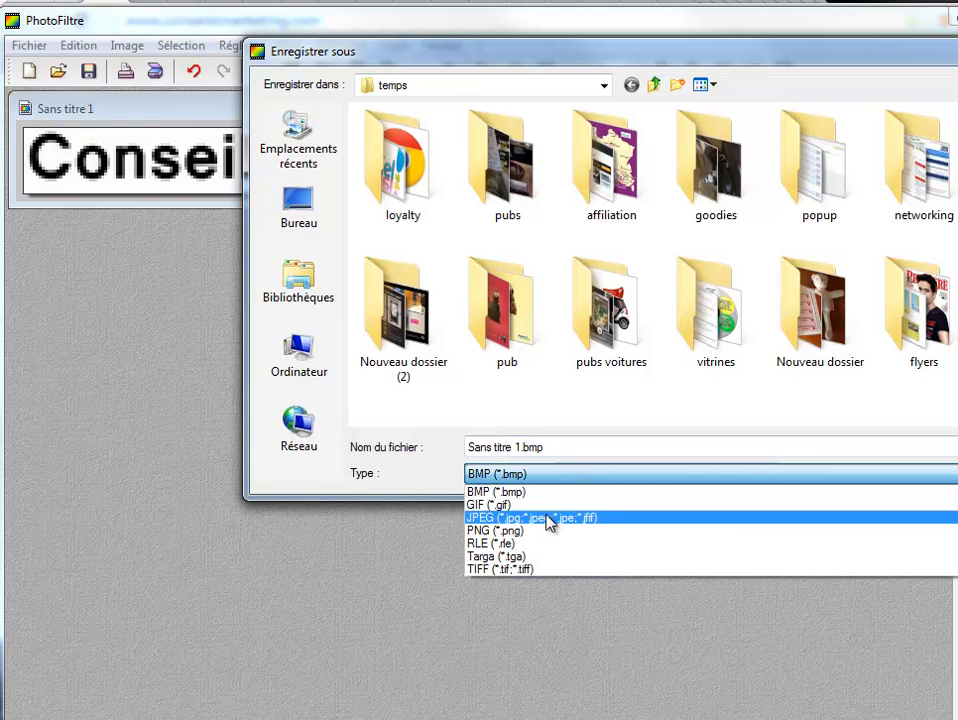
click(549, 517)
text(mo)
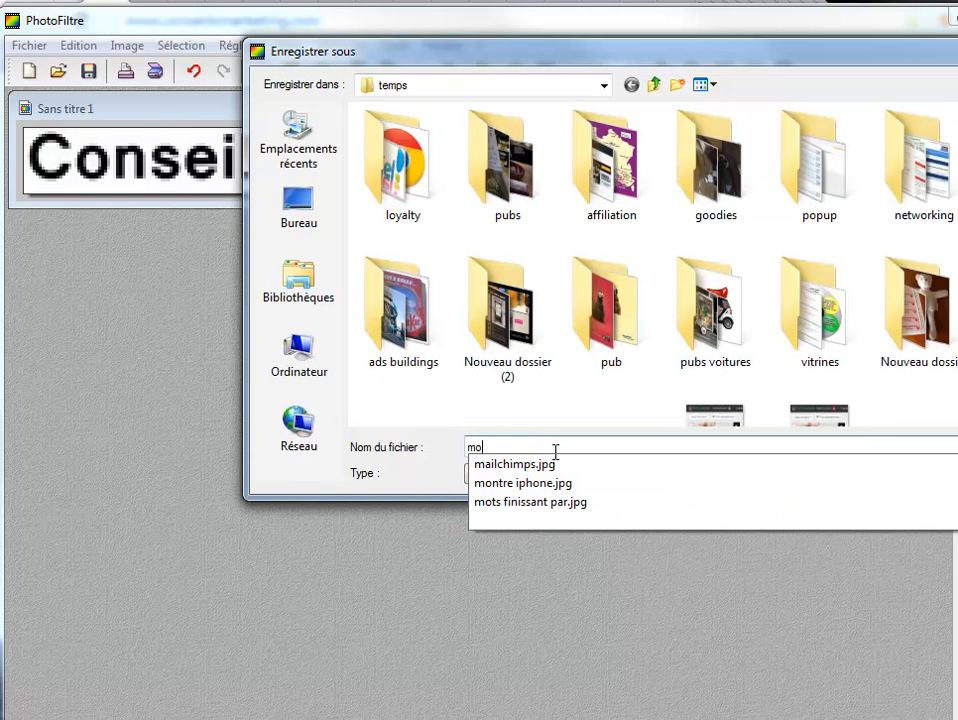
text(nlogo)
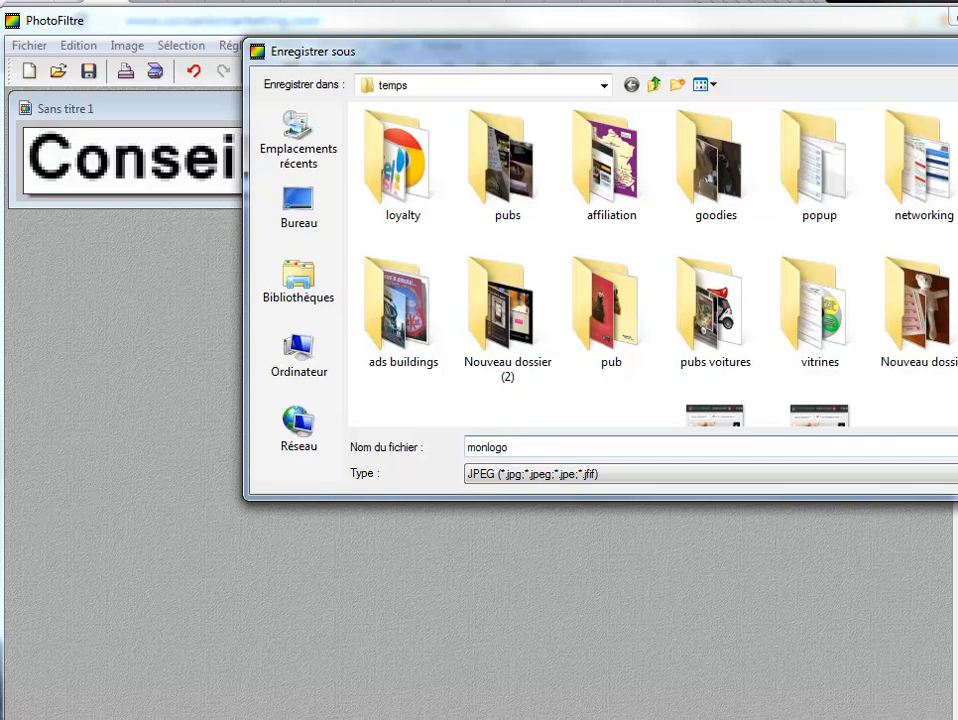
key(Return)
key(Return)
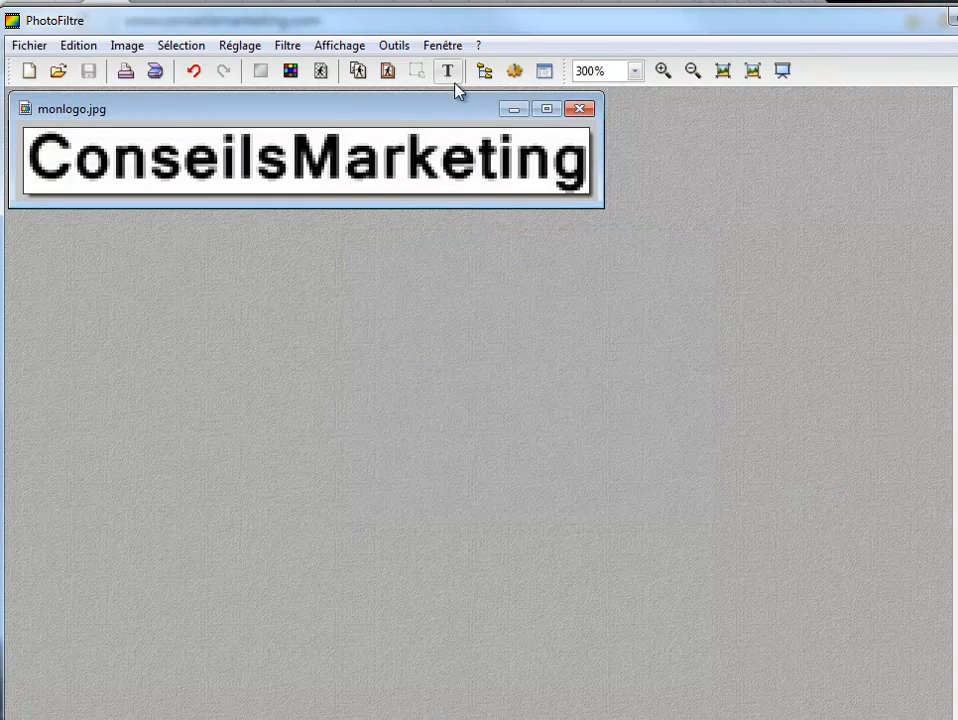
click(580, 109)
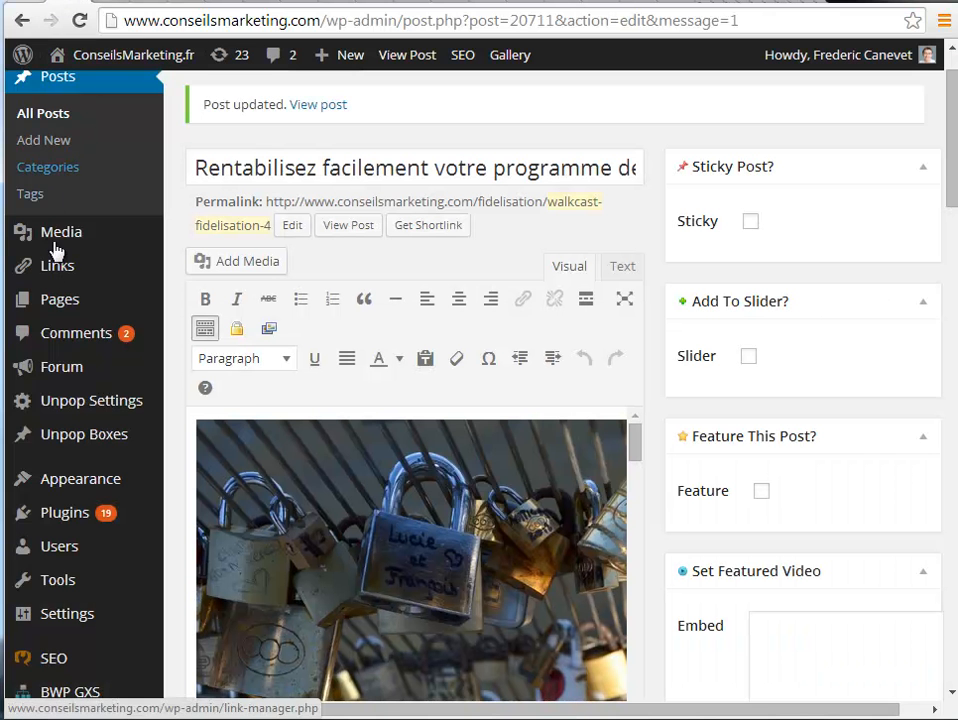
Step: Open WordPress's Upload New Media page in a separate tab and upload the monlogo.jpg file
mouse_move(75, 242)
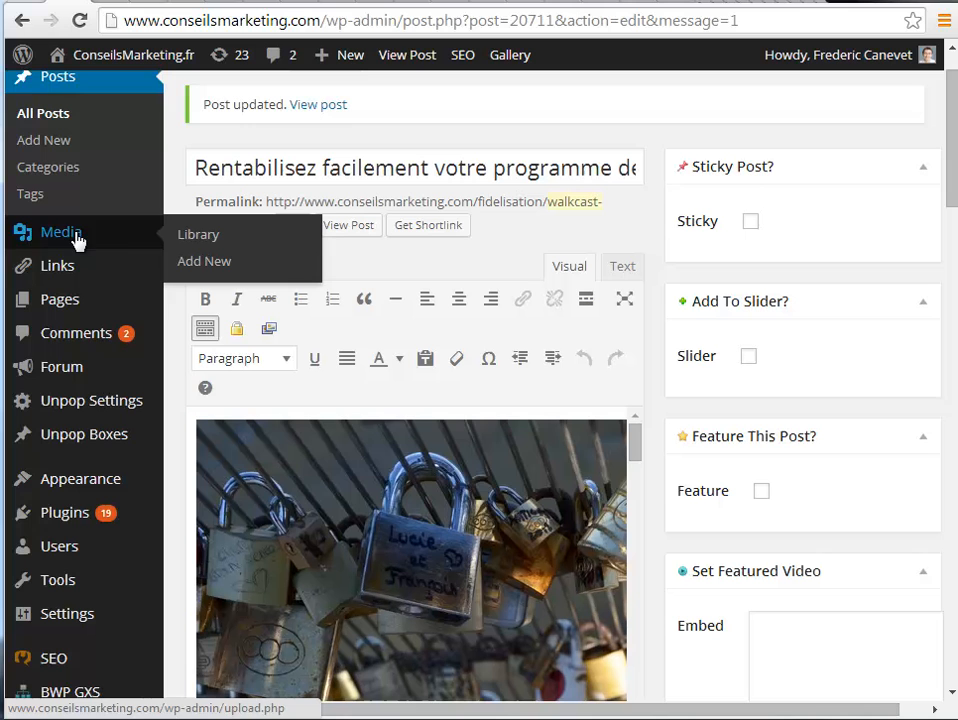
right_click(207, 271)
click(250, 273)
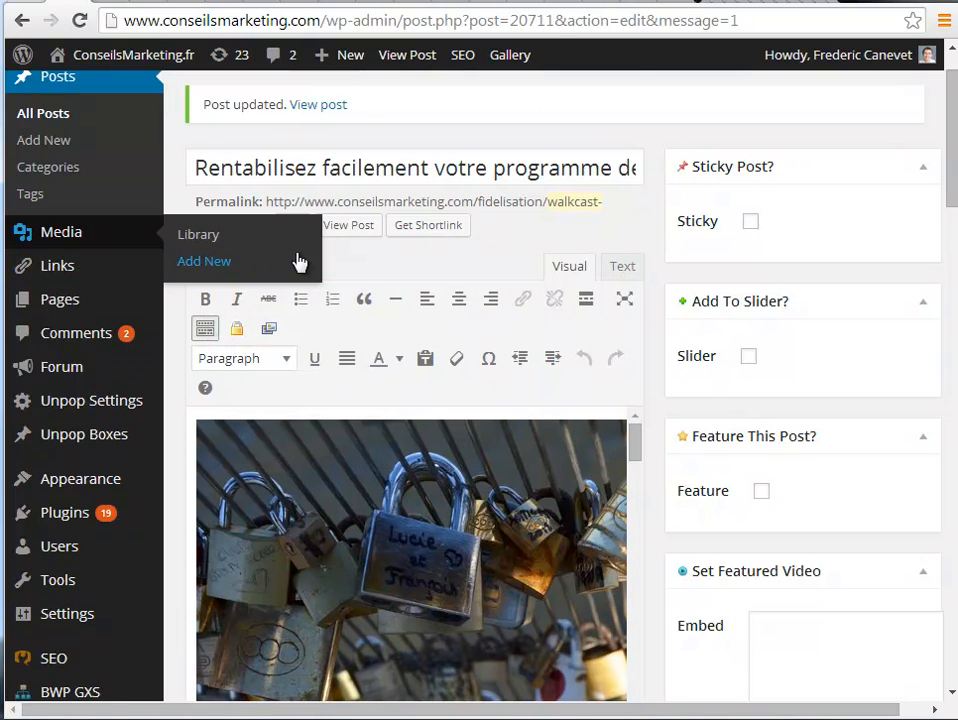
click(699, 5)
click(700, 5)
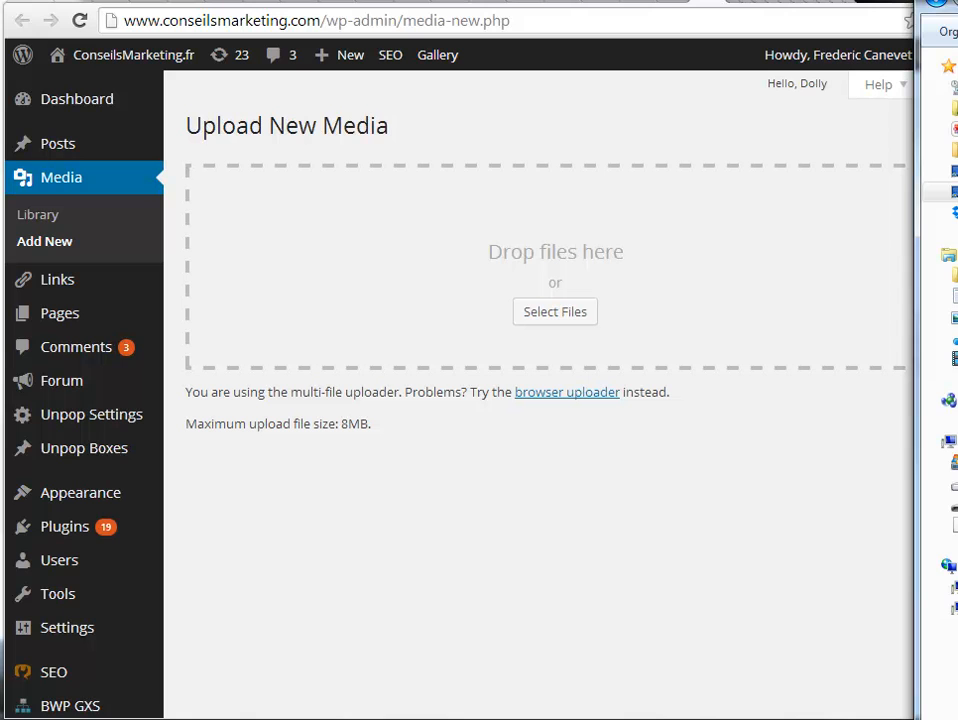
drag(950, 191, 437, 268)
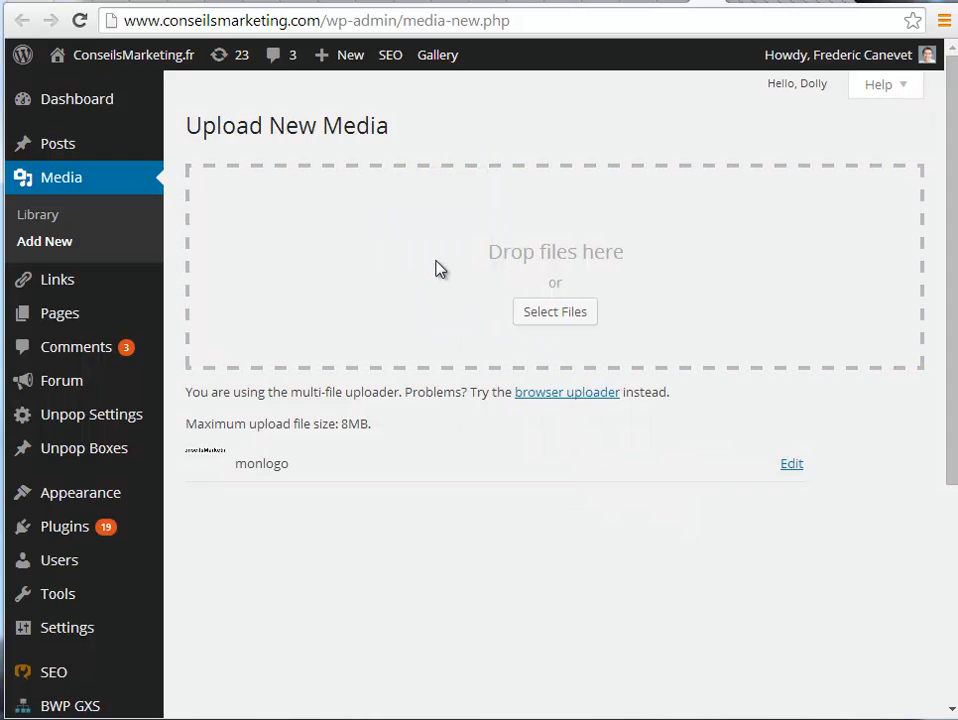
Step: Open the uploaded monlogo image for editing and copy its complete file URL
click(792, 463)
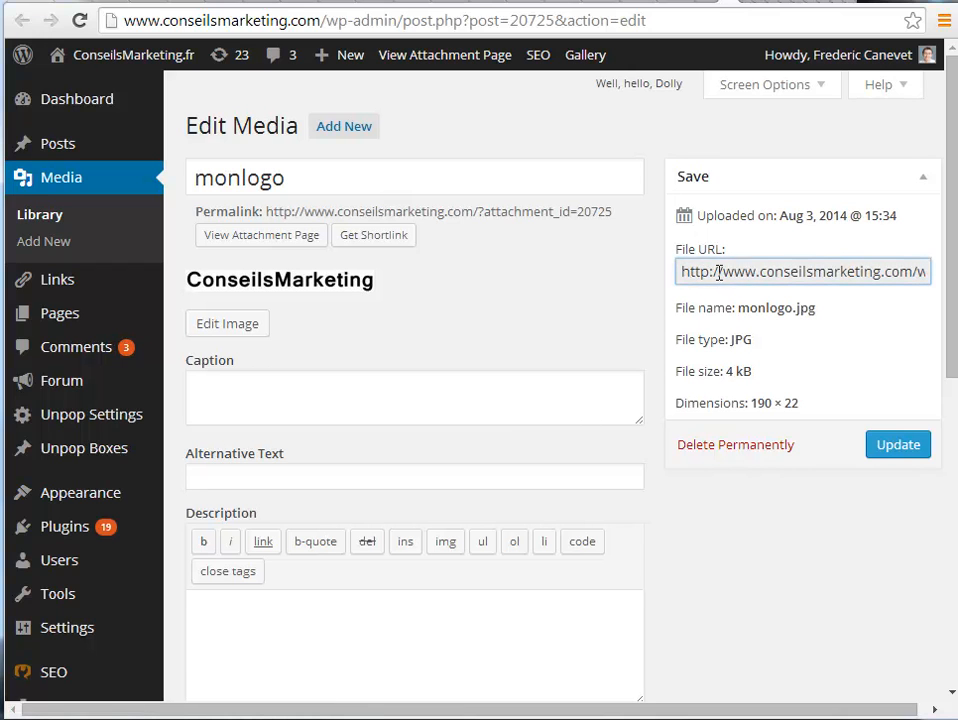
drag(682, 272, 773, 285)
key(shift+Right)
key(shift+Right)
key(shift+Right)
key(shift+Right)
key(shift+Right)
key(shift+Right)
key(shift+Right)
key(shift+Right)
key(shift+Right)
key(shift+Right)
key(shift+Right)
key(shift+Right)
key(shift+Right)
key(shift+Right)
key(shift+Right)
key(shift+Right)
key(shift+Right)
key(shift+Right)
key(shift+Right)
key(shift+Right)
key(ctrl+c)
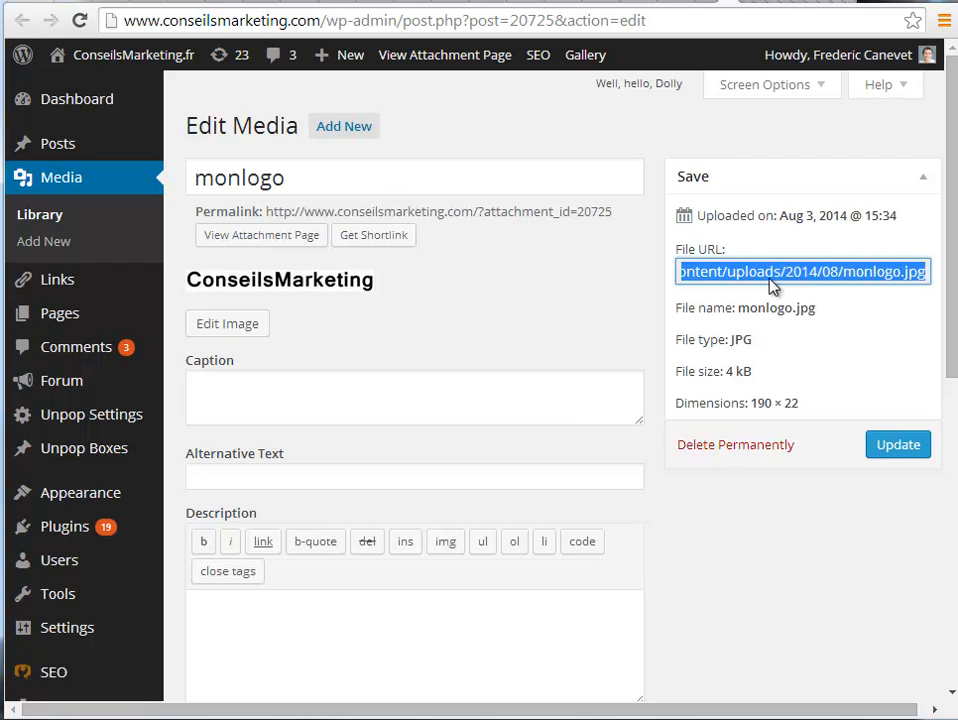
Step: Load the copied monlogo.jpg URL in the browser to check the hosted logo
click(653, 19)
key(ctrl+v)
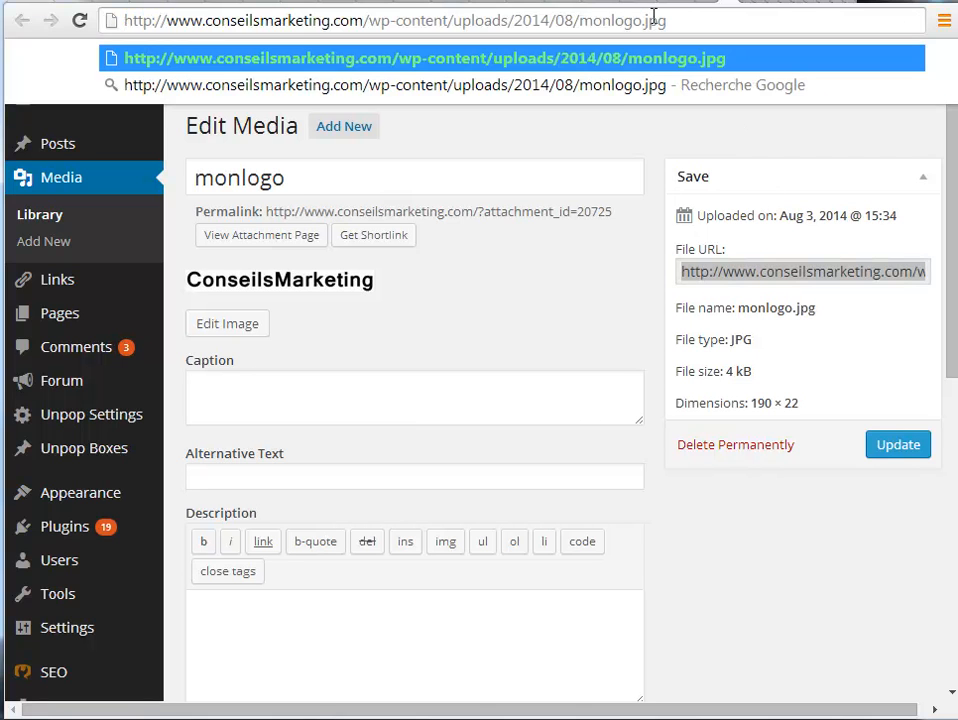
key(Return)
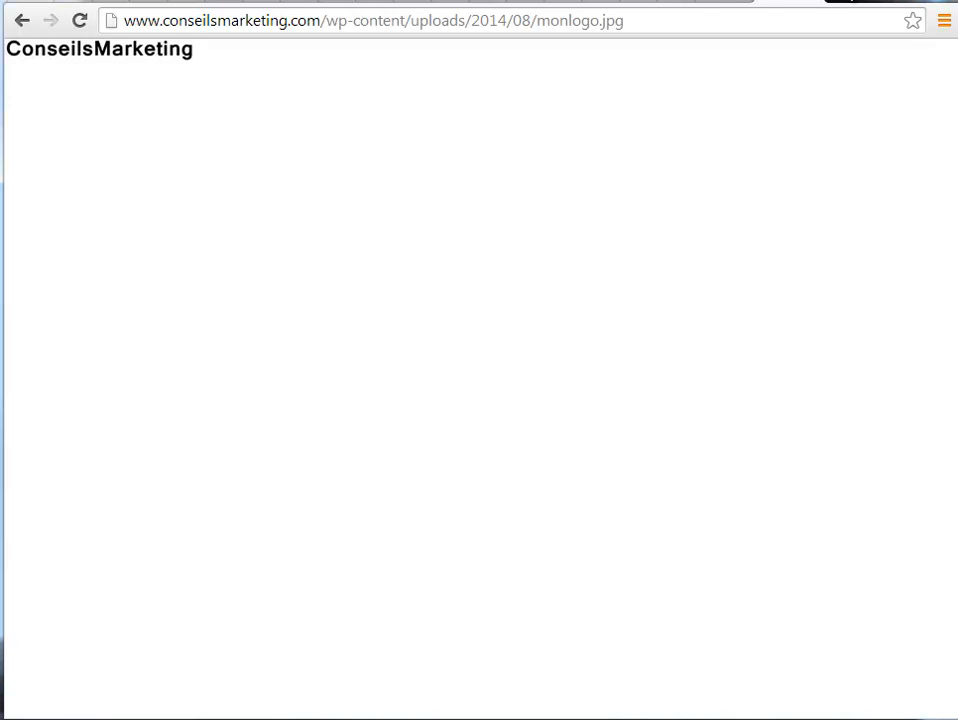
Step: Open the PayPal site in a new tab and go to the account's full preferences page
key(ctrl+t)
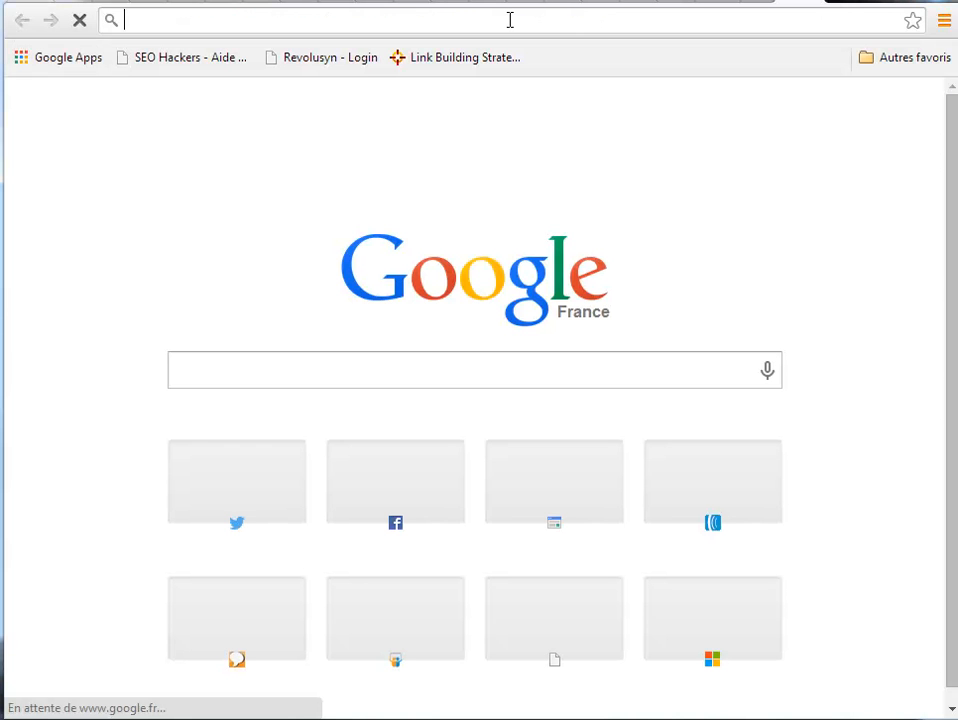
text(paypal.com)
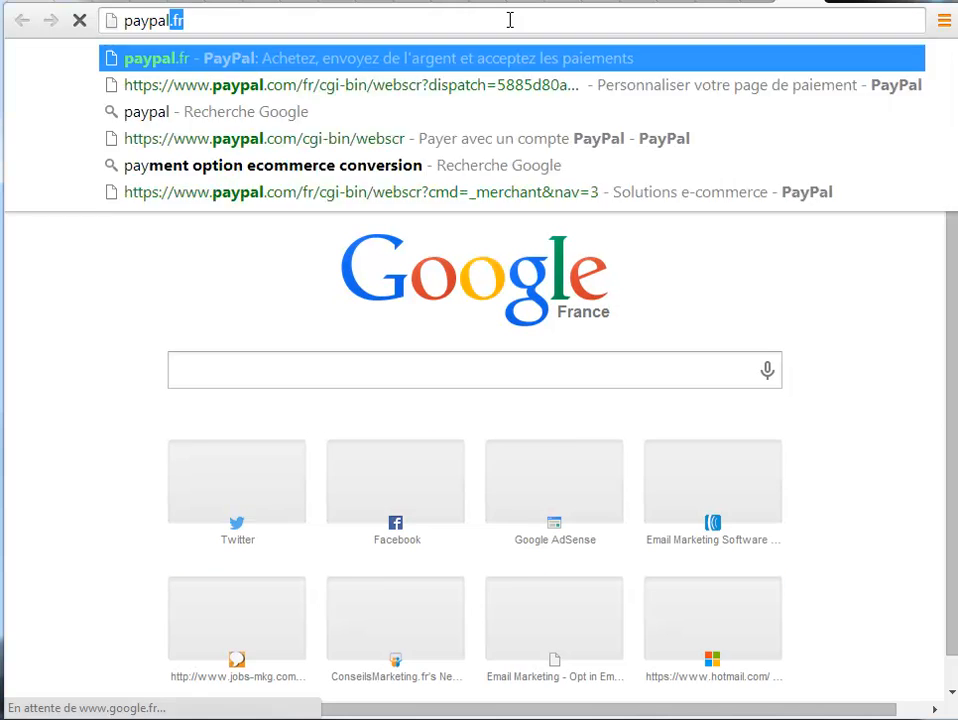
key(Return)
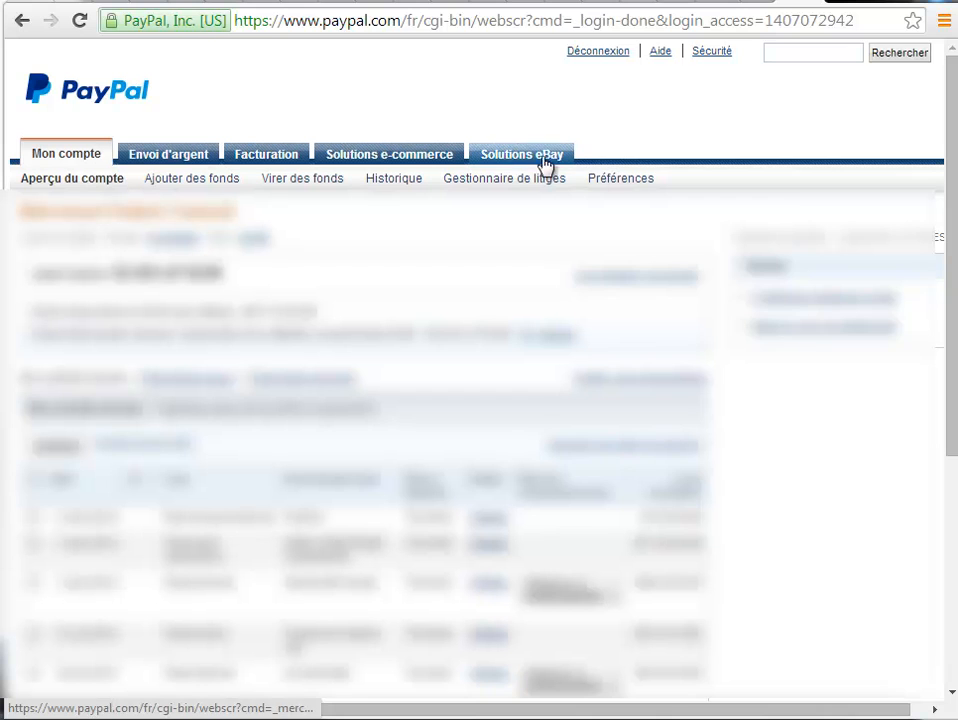
mouse_move(634, 187)
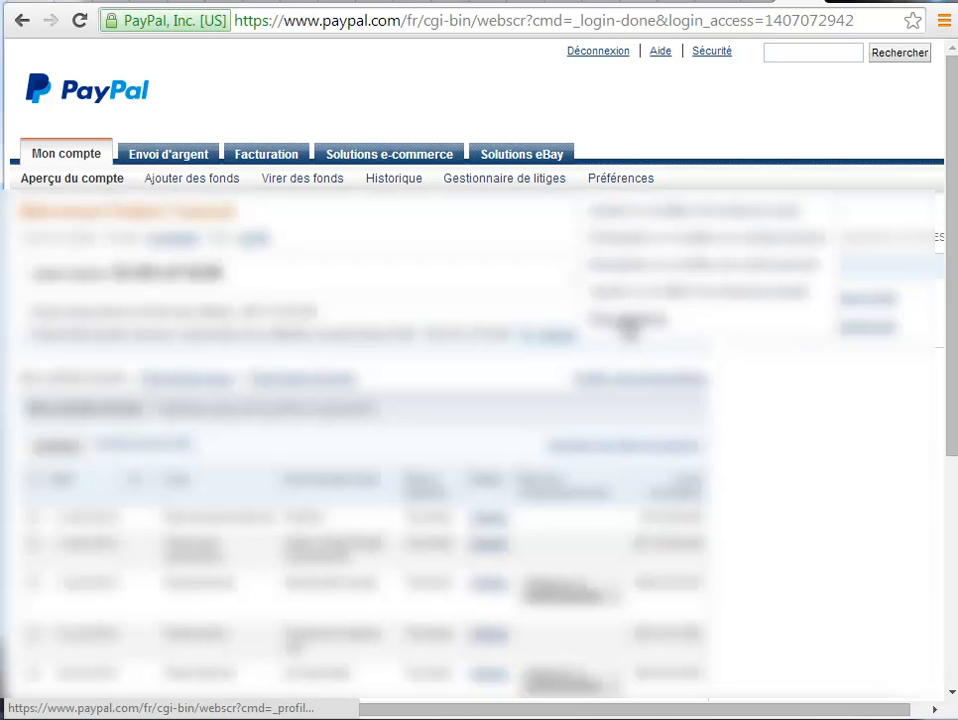
click(628, 320)
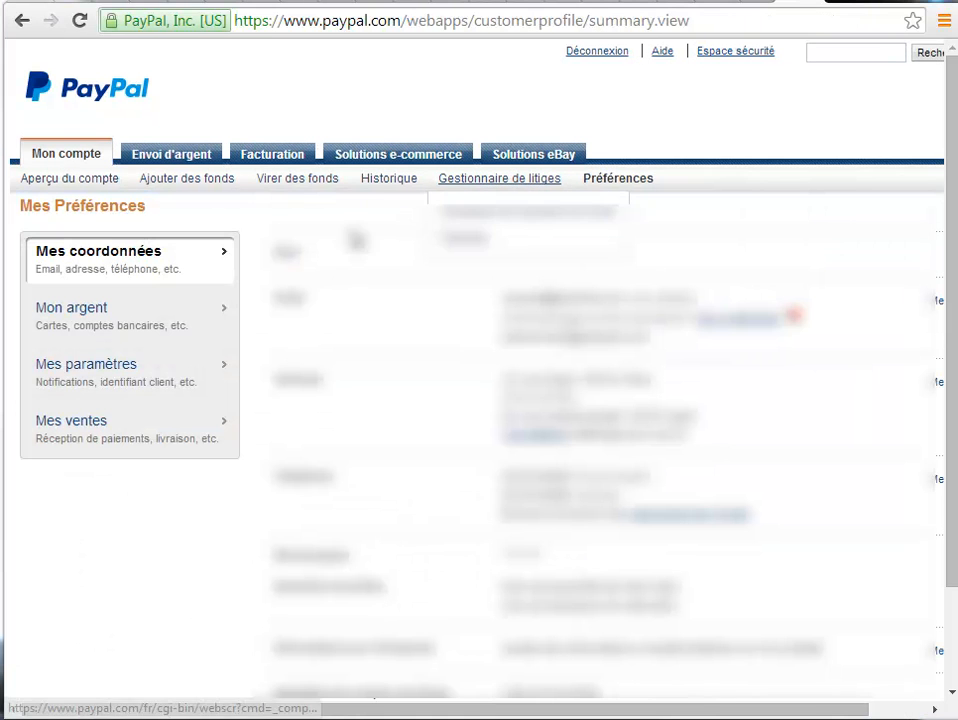
Step: Open the payment page customisation settings (Personnalisation des pages de paiement) from the Mes ventes preferences
click(60, 422)
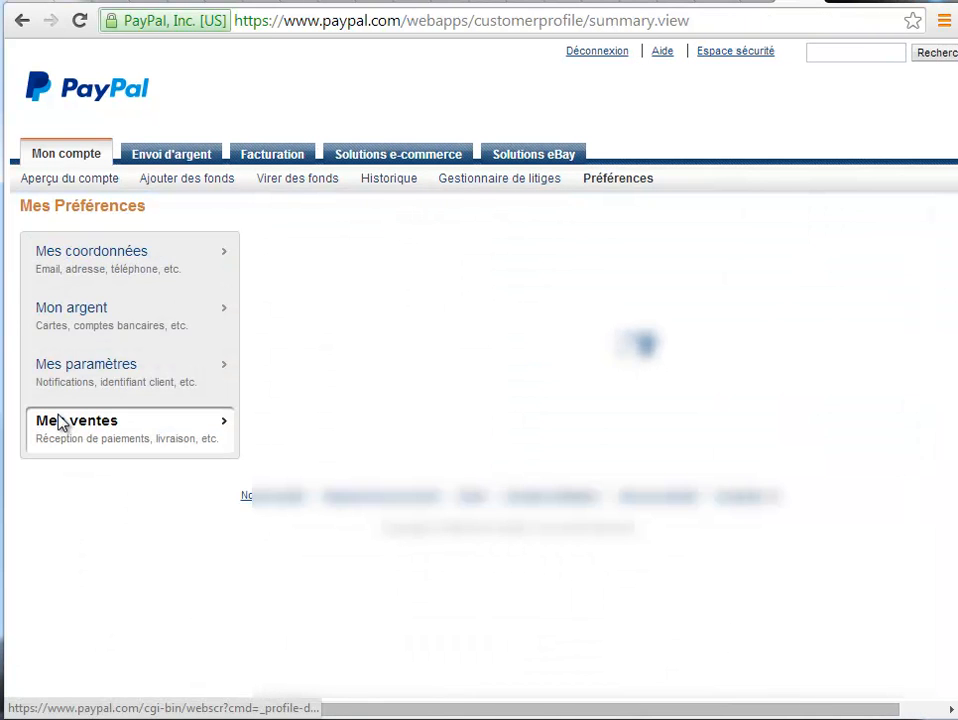
scroll(274, 334, down, 1)
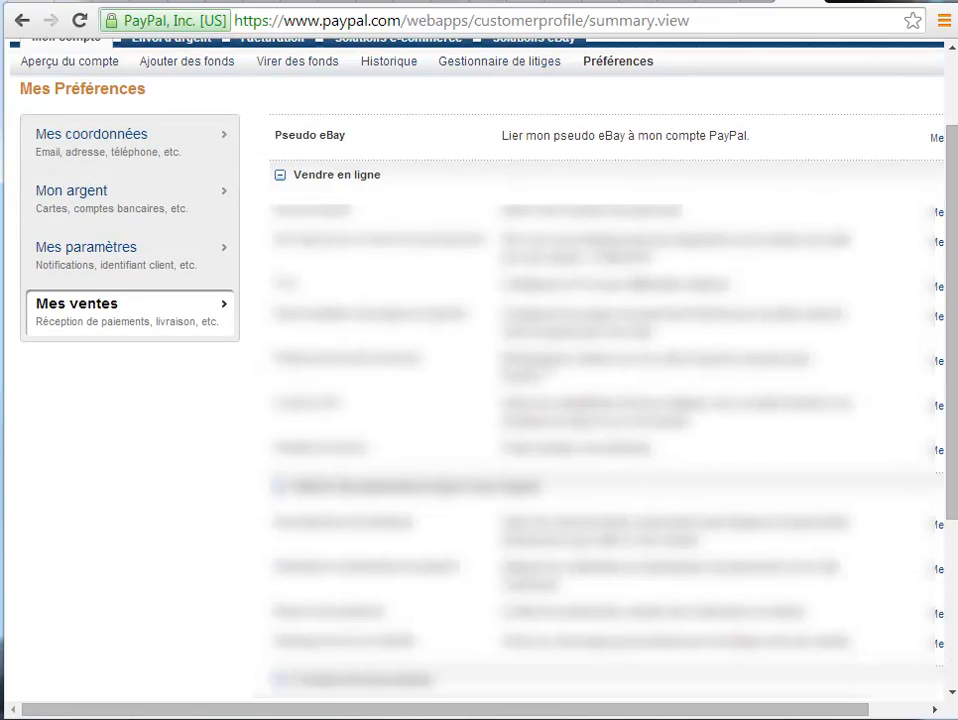
scroll(274, 334, right, 1)
drag(210, 315, 720, 337)
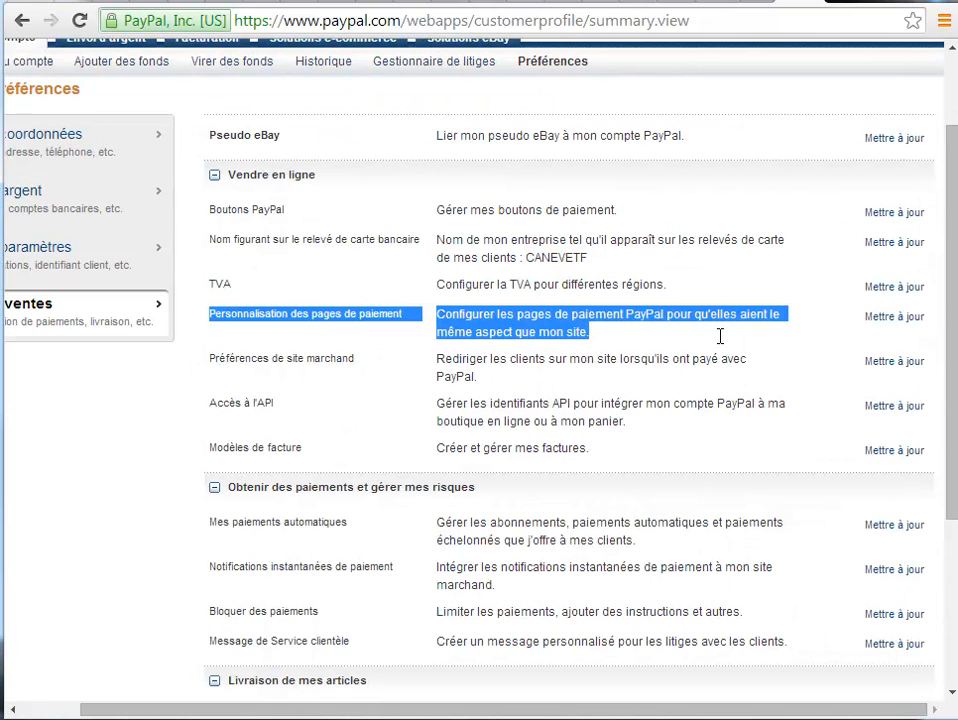
click(894, 320)
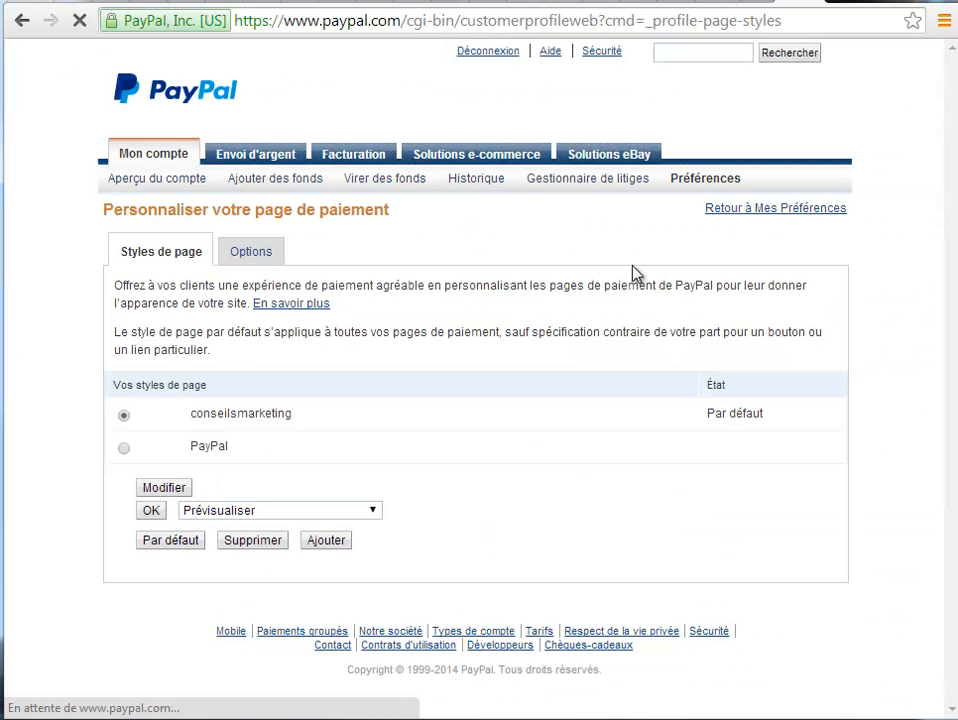
Step: Make the PayPal page style the default for the payment pages
click(124, 447)
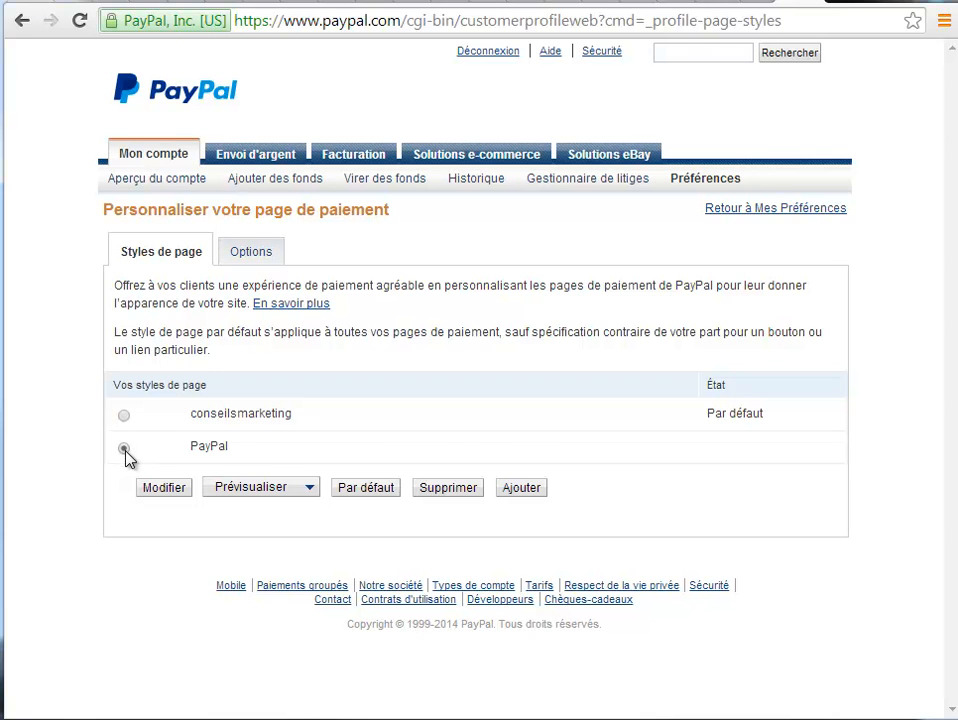
click(360, 494)
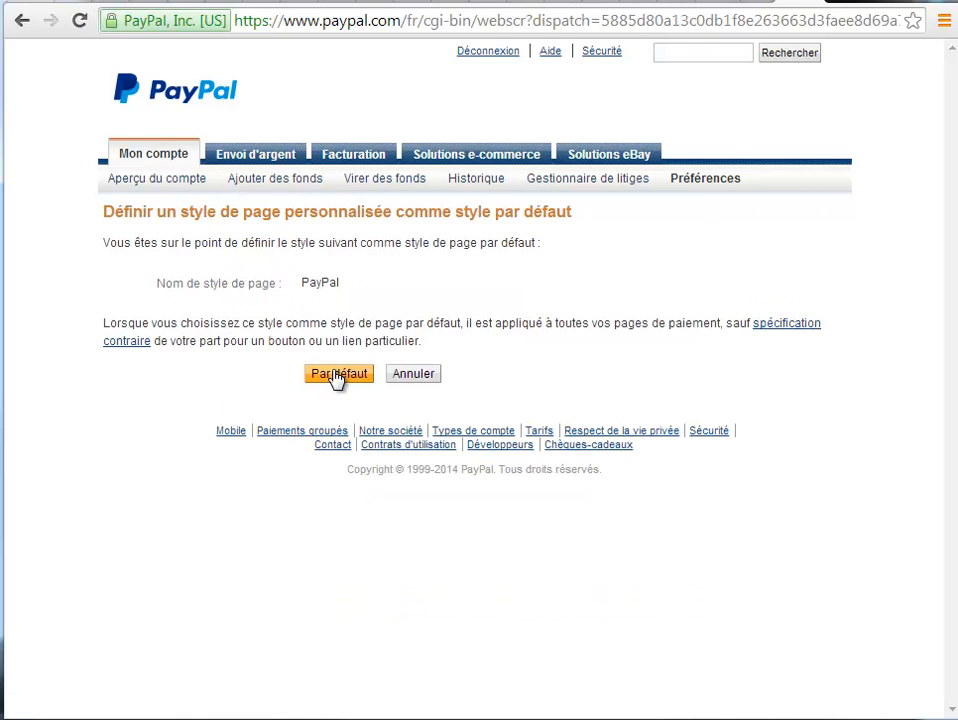
click(336, 376)
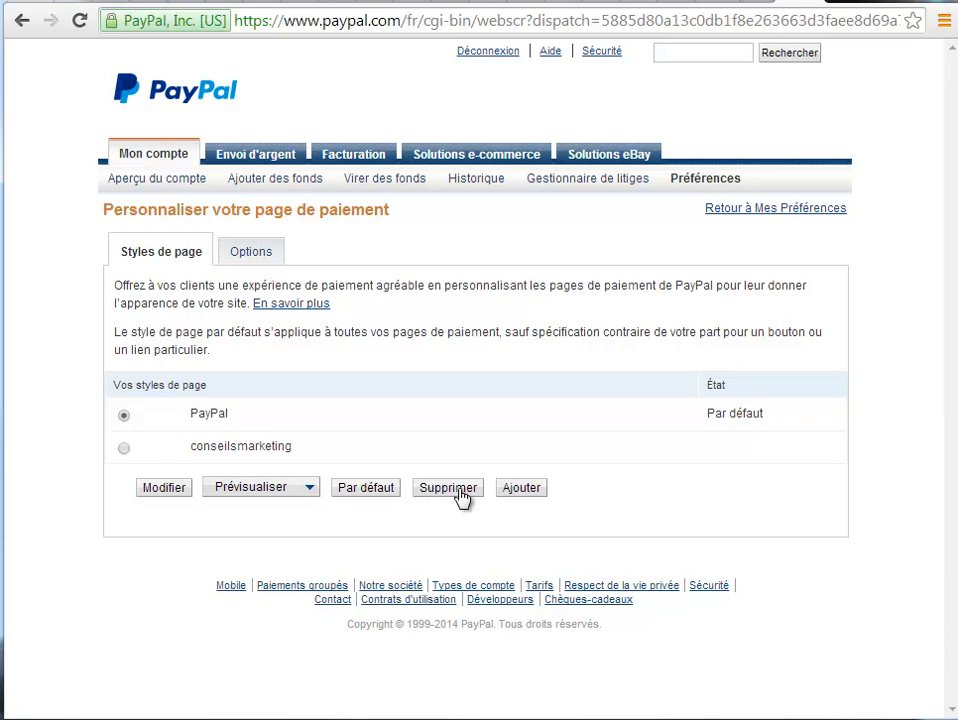
Step: Add a new page style and name it boutonperso
click(518, 490)
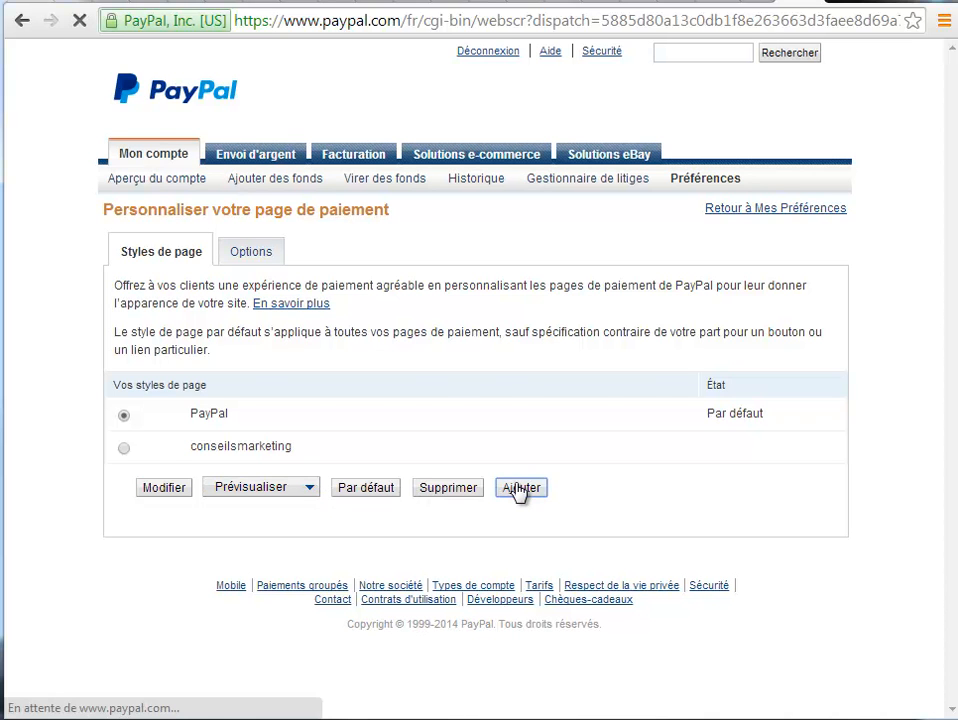
drag(438, 496, 318, 510)
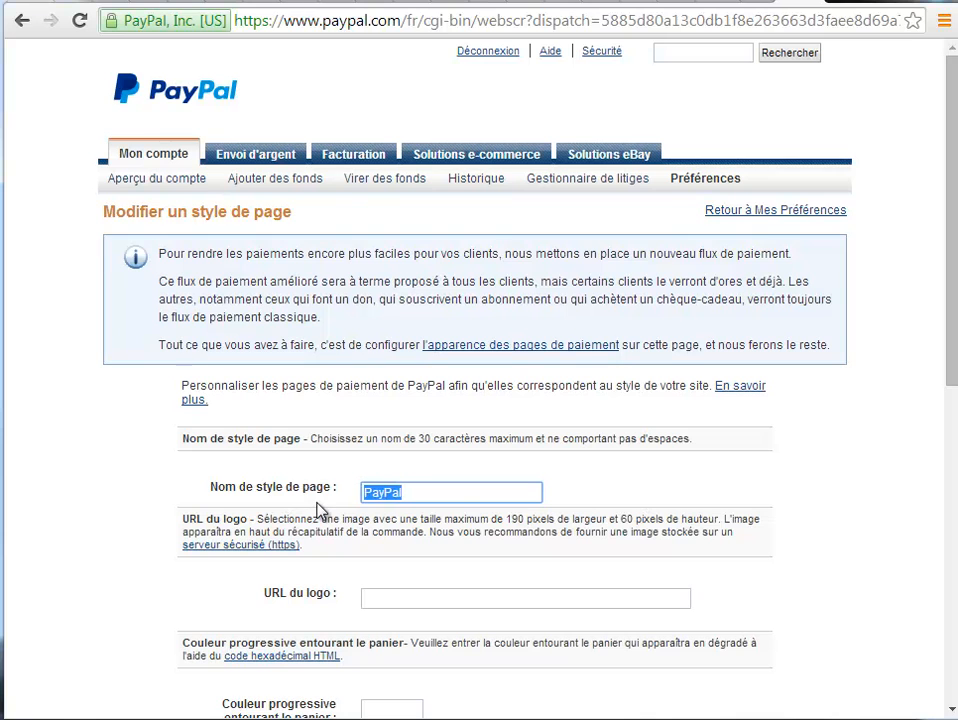
text(boutonperso)
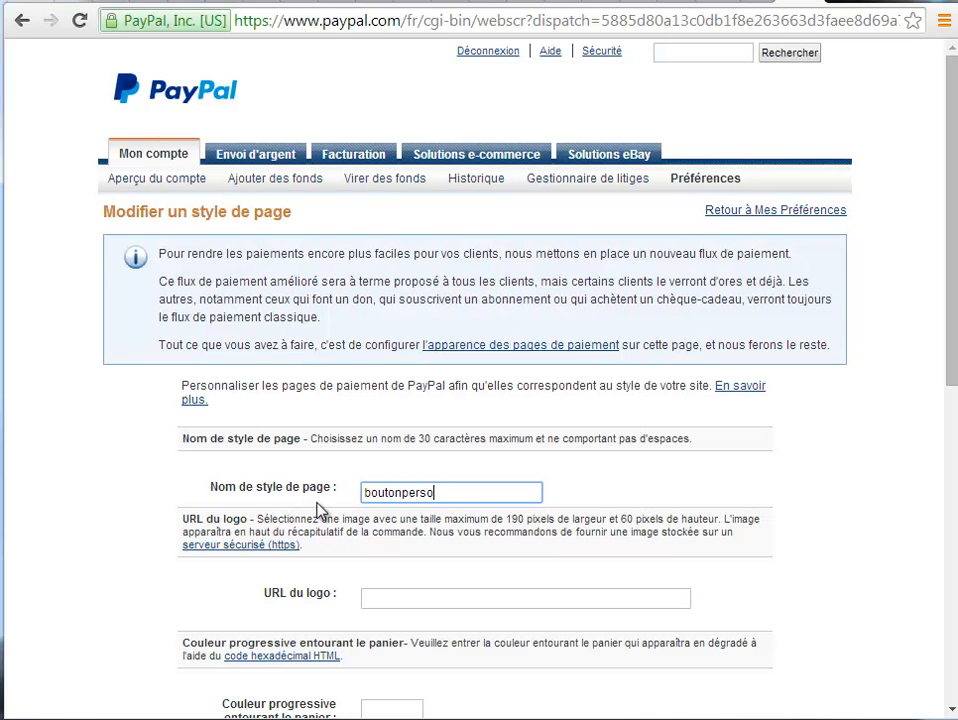
Step: Copy the hosted monlogo.jpg address from its browser tab and paste it as the boutonperso style's logo URL
click(421, 599)
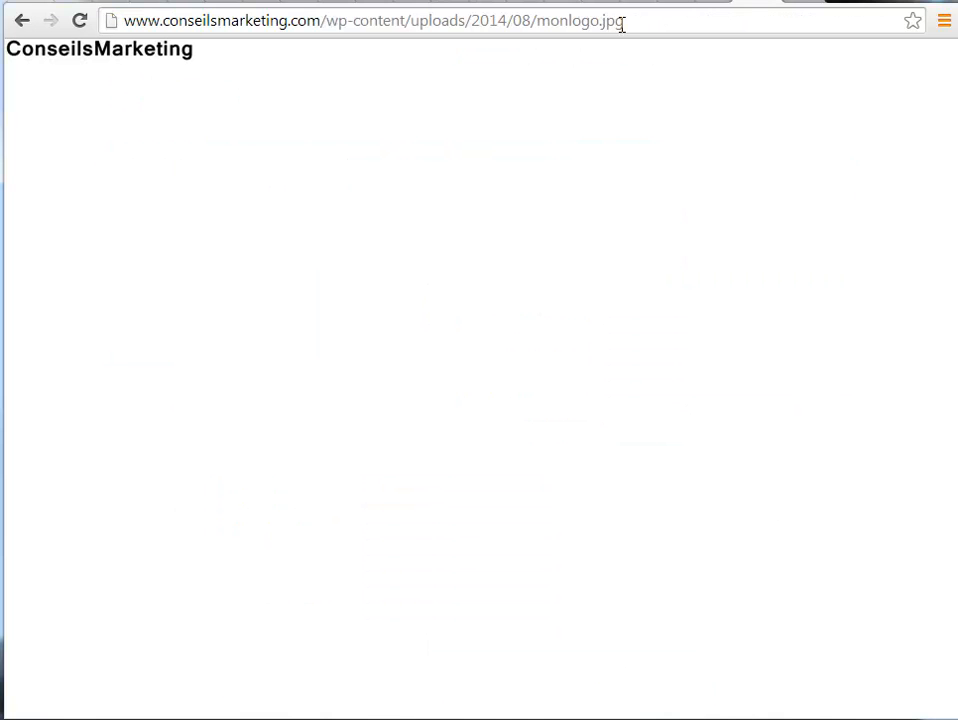
click(627, 21)
key(ctrl+c)
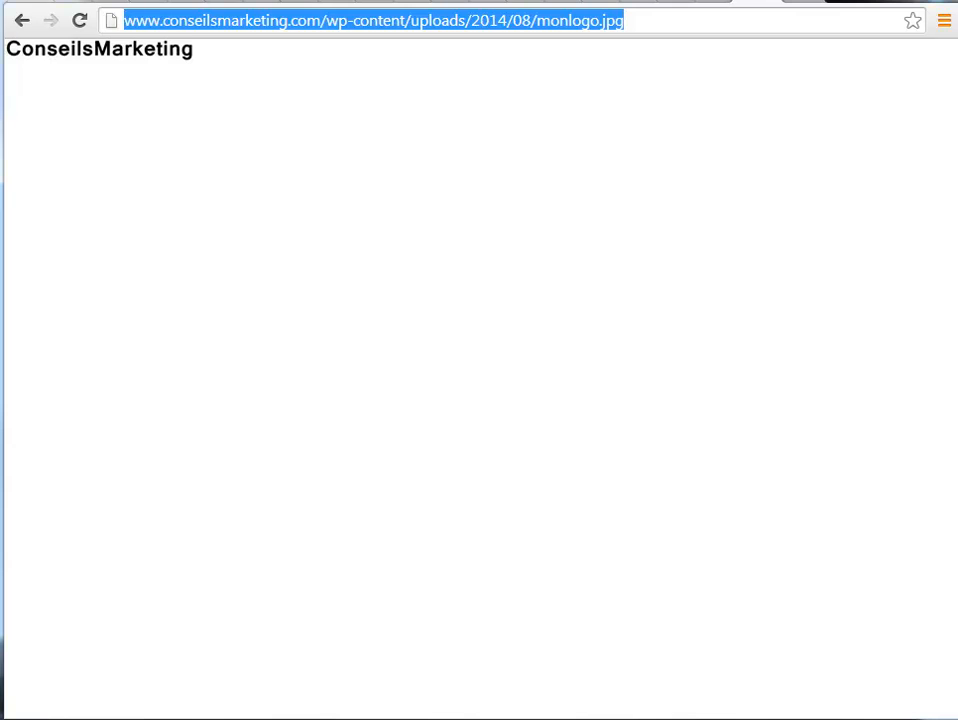
click(802, 2)
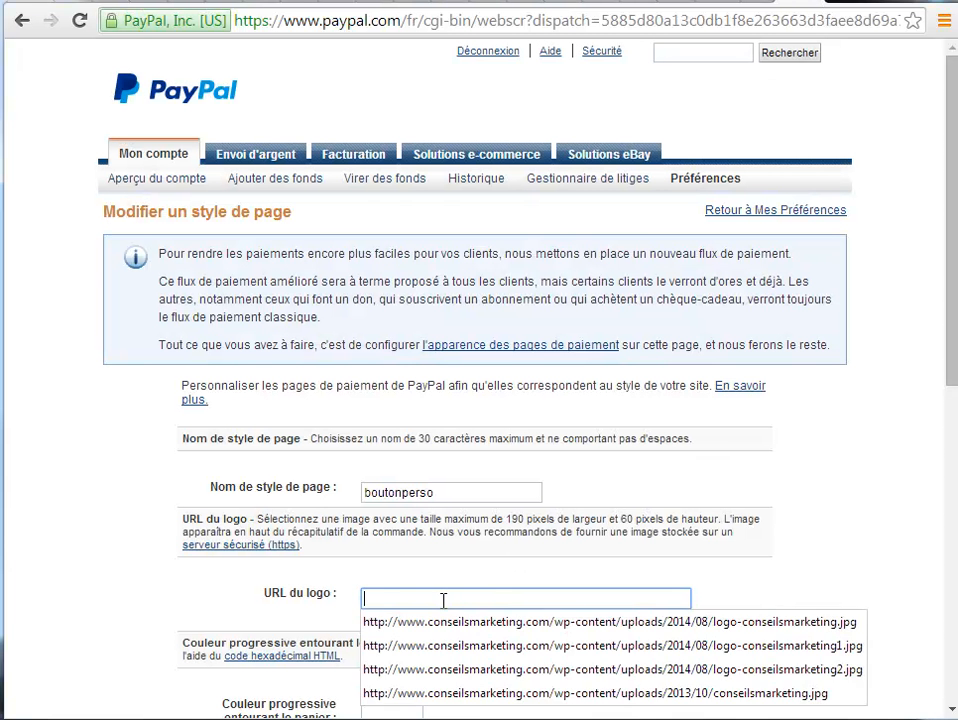
key(ctrl+v)
click(849, 577)
Step: Preview the boutonperso style with the improved payment view (Aperçu du paiement amélioré), then close the preview
scroll(851, 570, down, 3)
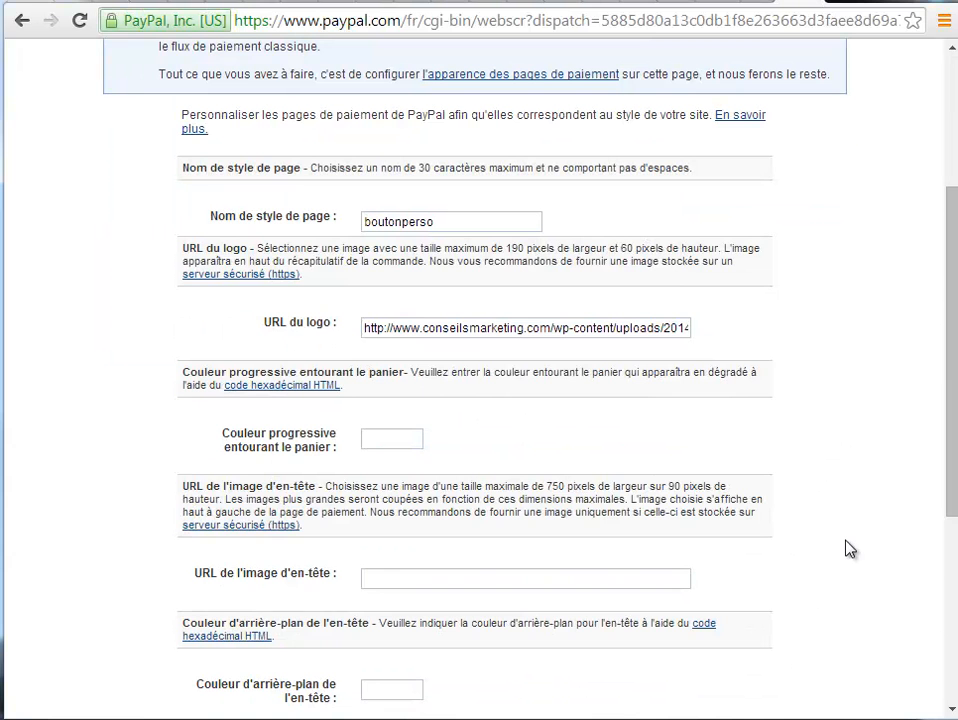
scroll(853, 567, down, 4)
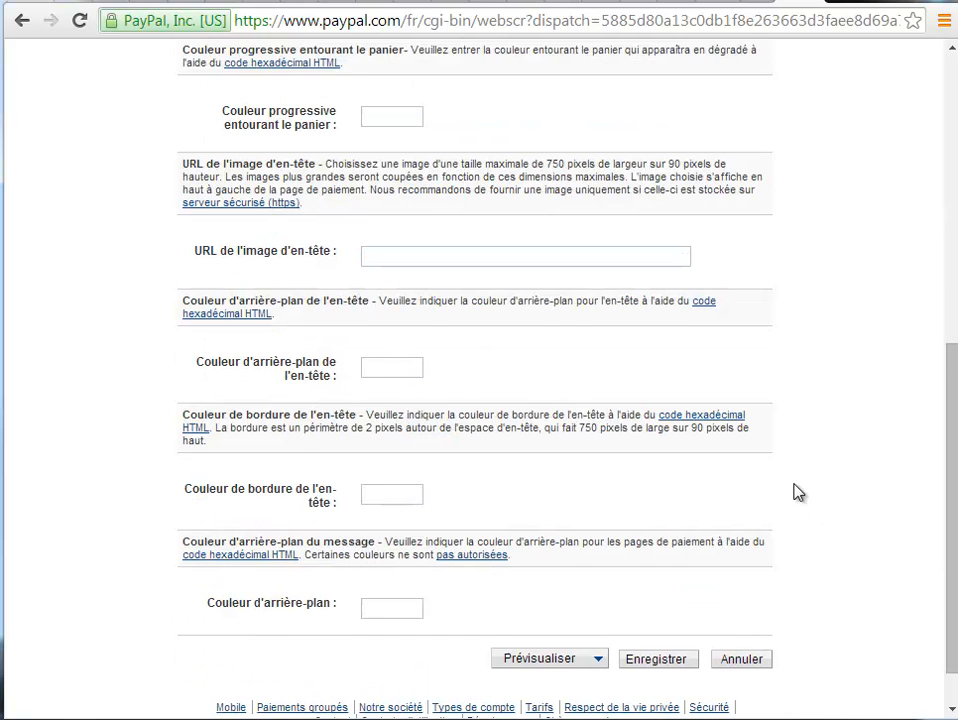
scroll(812, 510, down, 1)
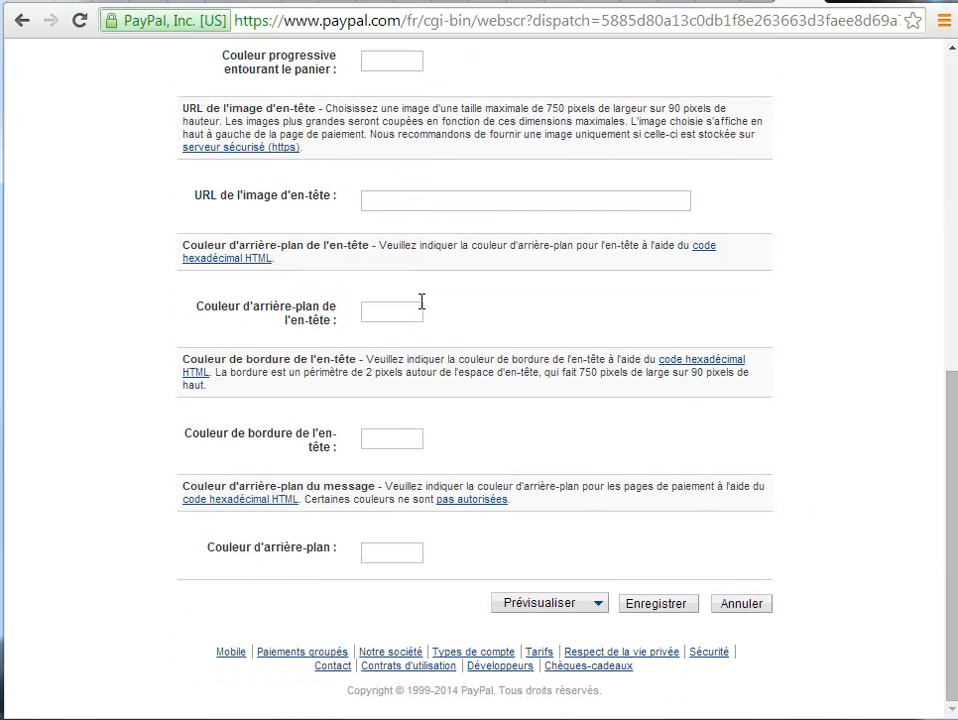
click(558, 606)
click(553, 624)
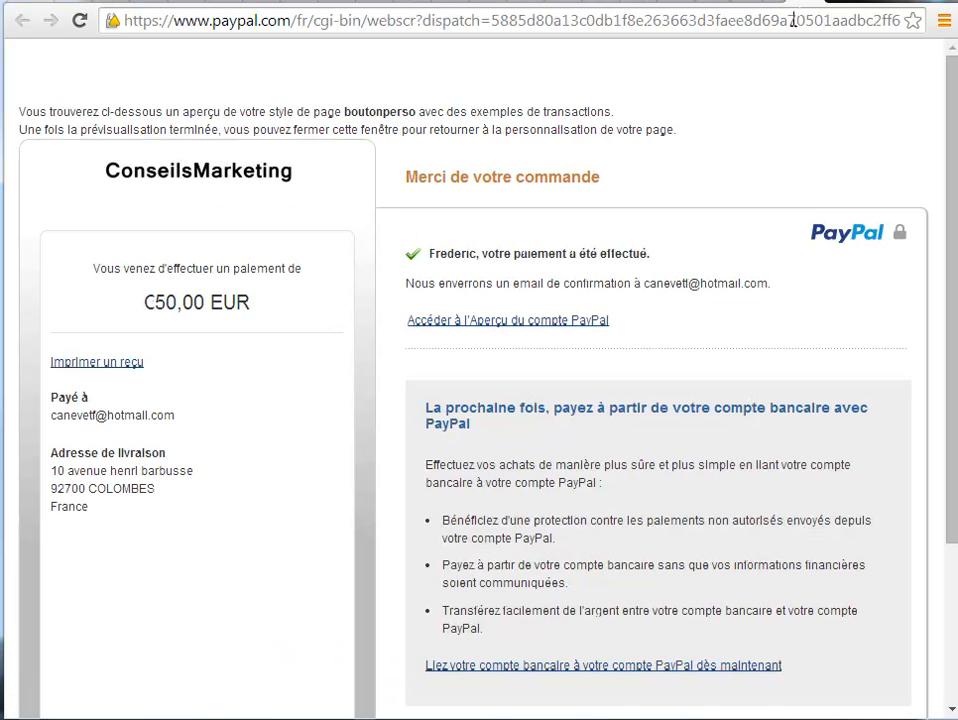
click(818, 5)
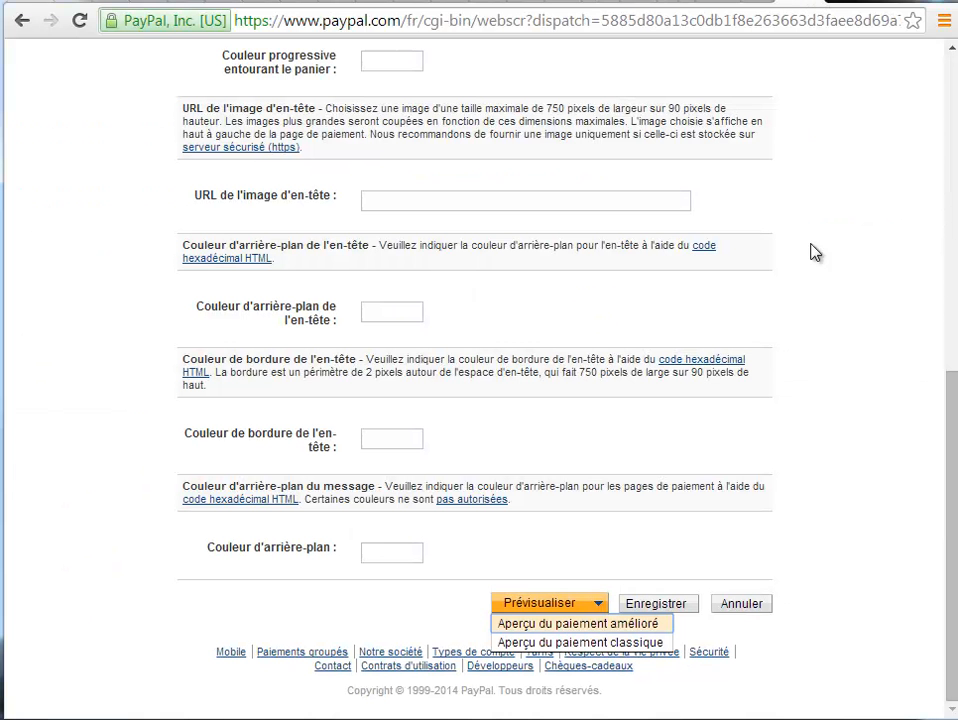
Step: Save the boutonperso page style and set it as the default payment page style
click(670, 614)
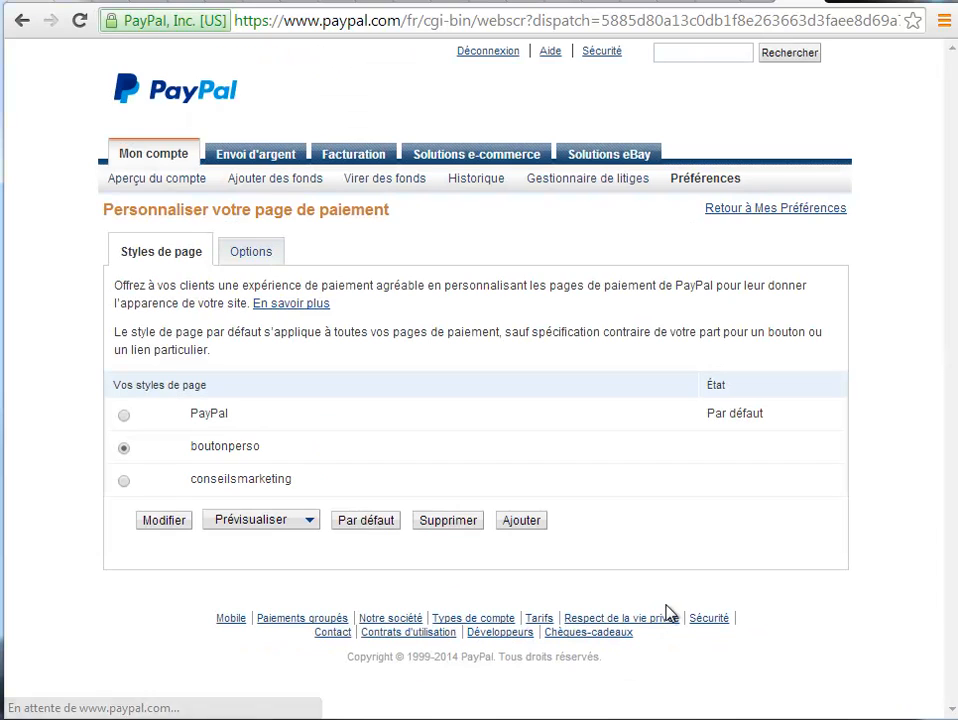
click(369, 524)
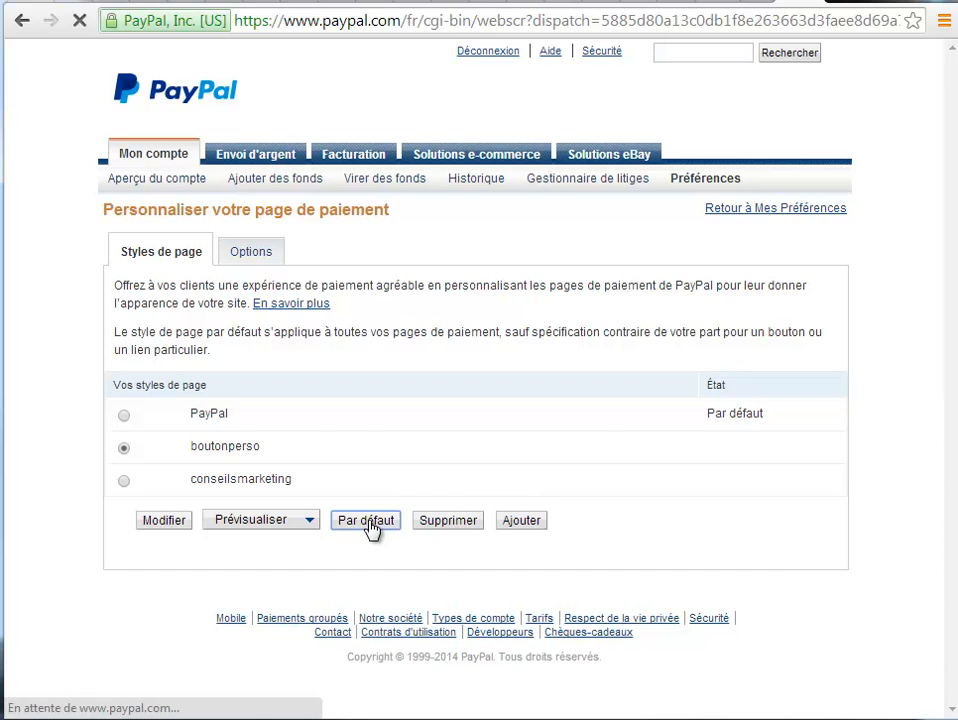
click(340, 376)
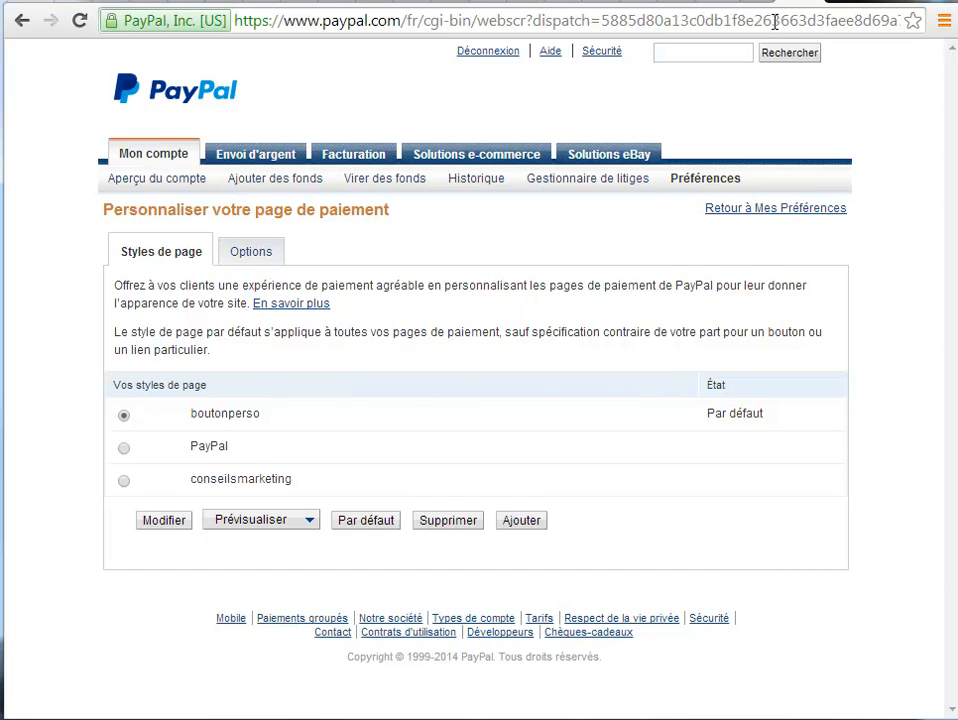
Step: Bring up the account preferences options from the page style settings
mouse_move(689, 218)
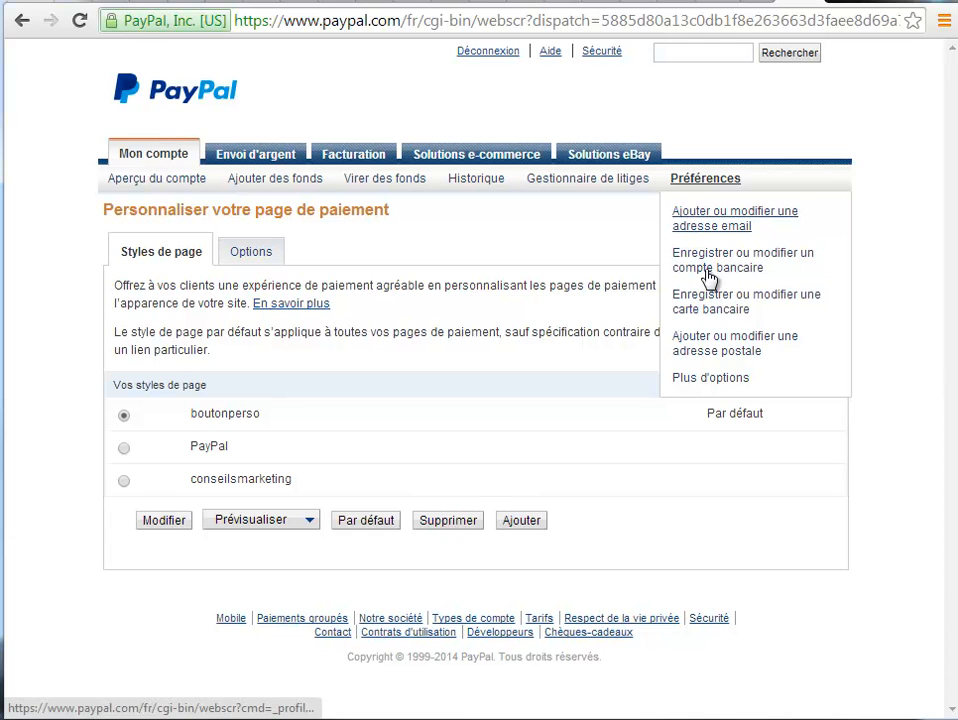